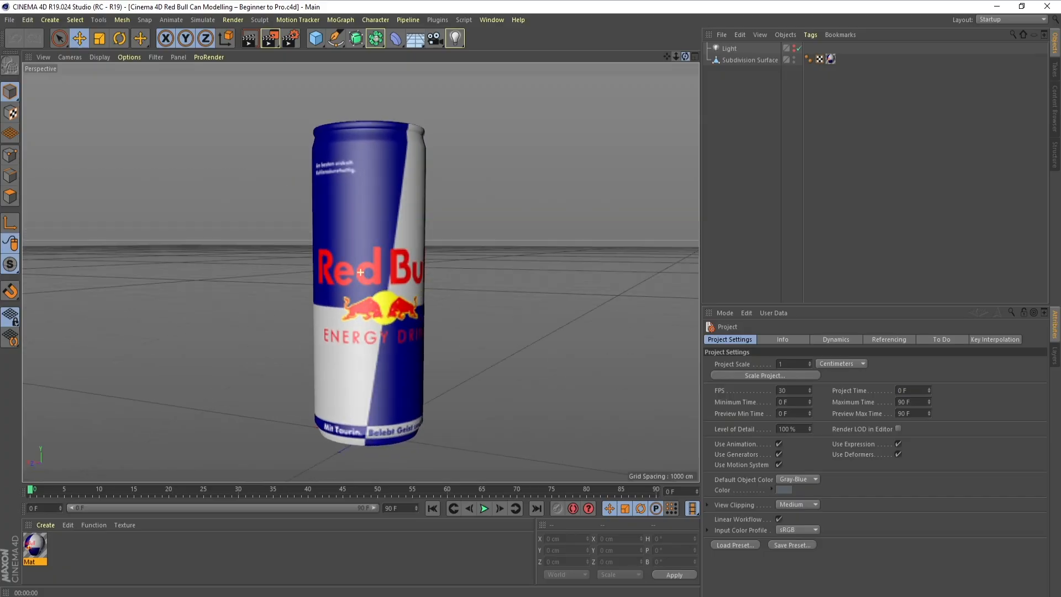
left_click(695, 57)
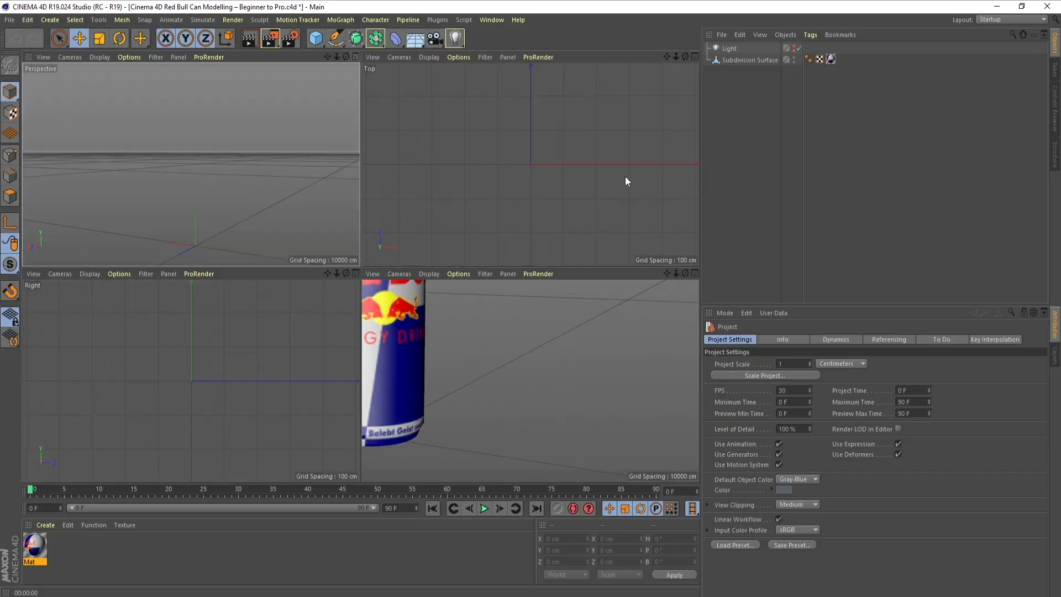
left_click_drag(337, 274, 338, 401)
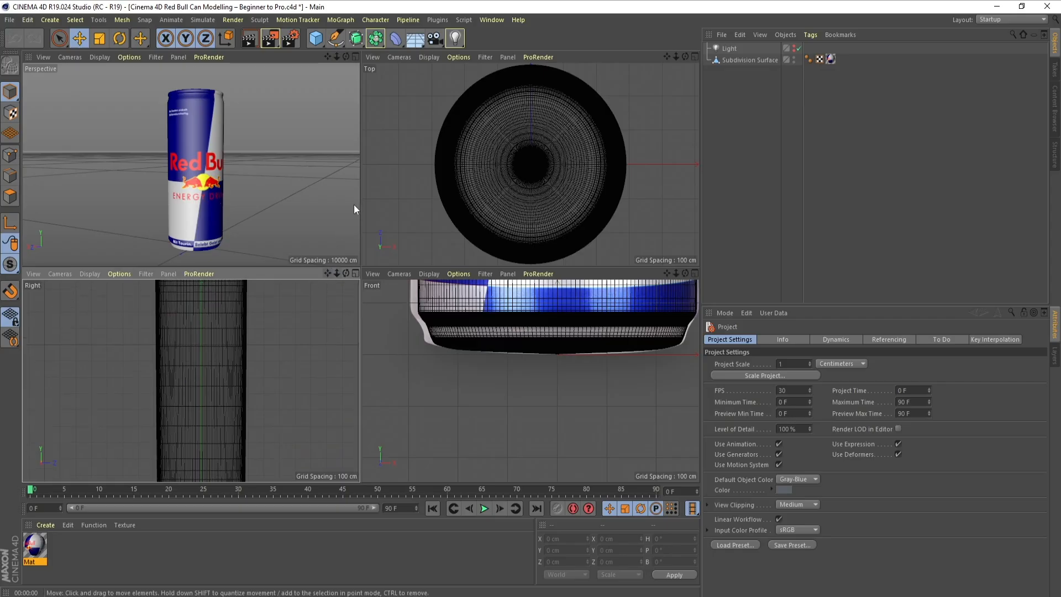
left_click(358, 56)
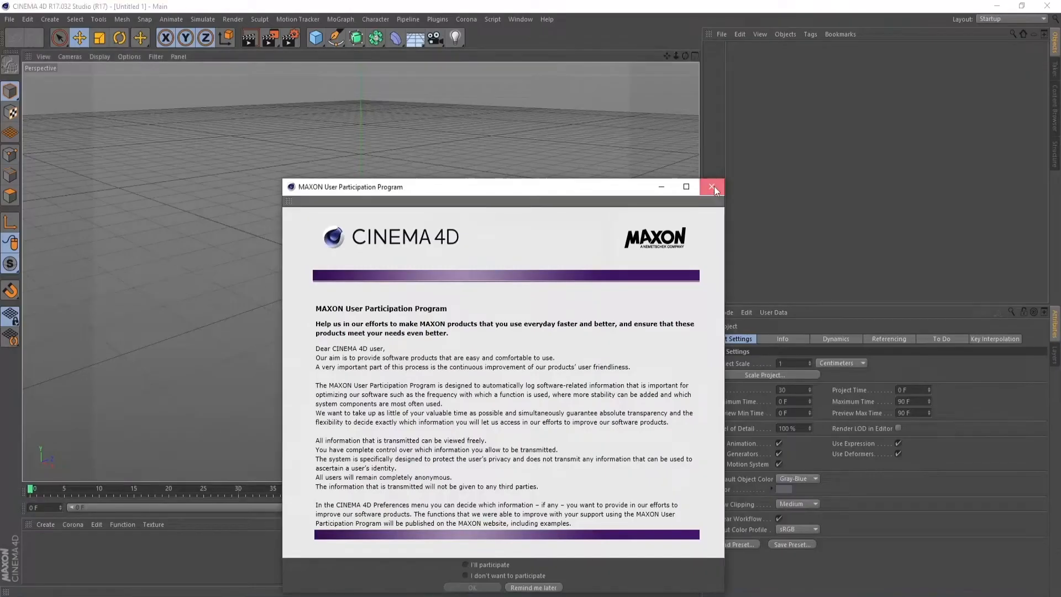
left_click(712, 187)
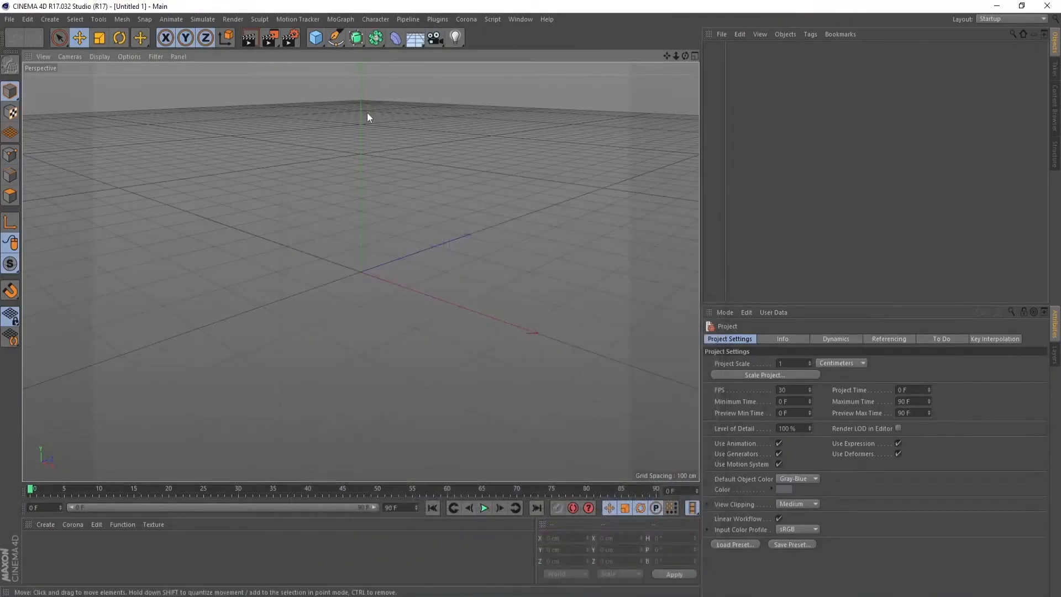
Set the render output width to 1920 pixels and enter a new output height
left_click(293, 40)
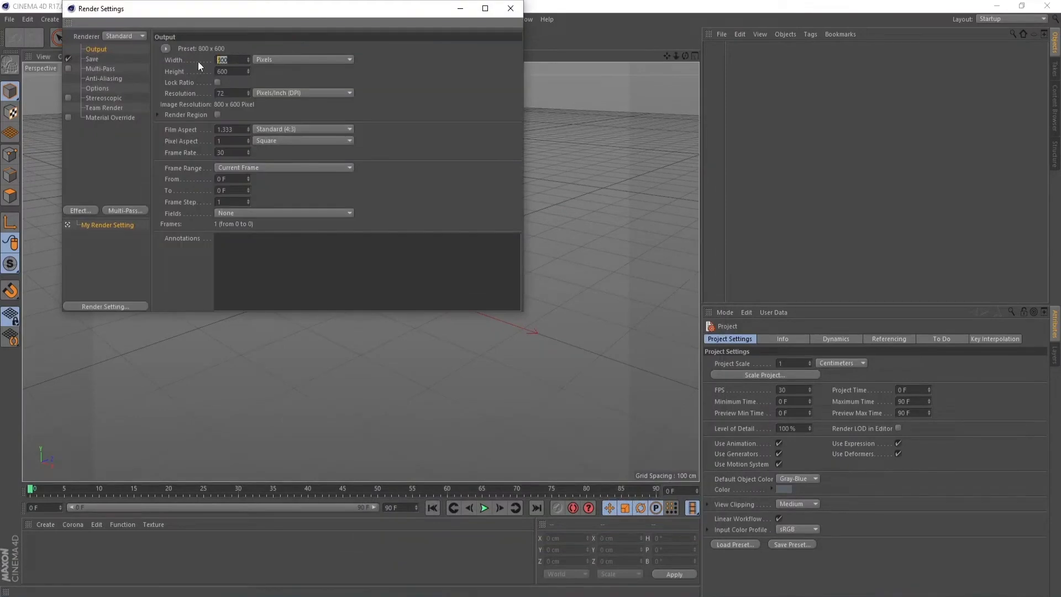
type("1920")
key("Tab")
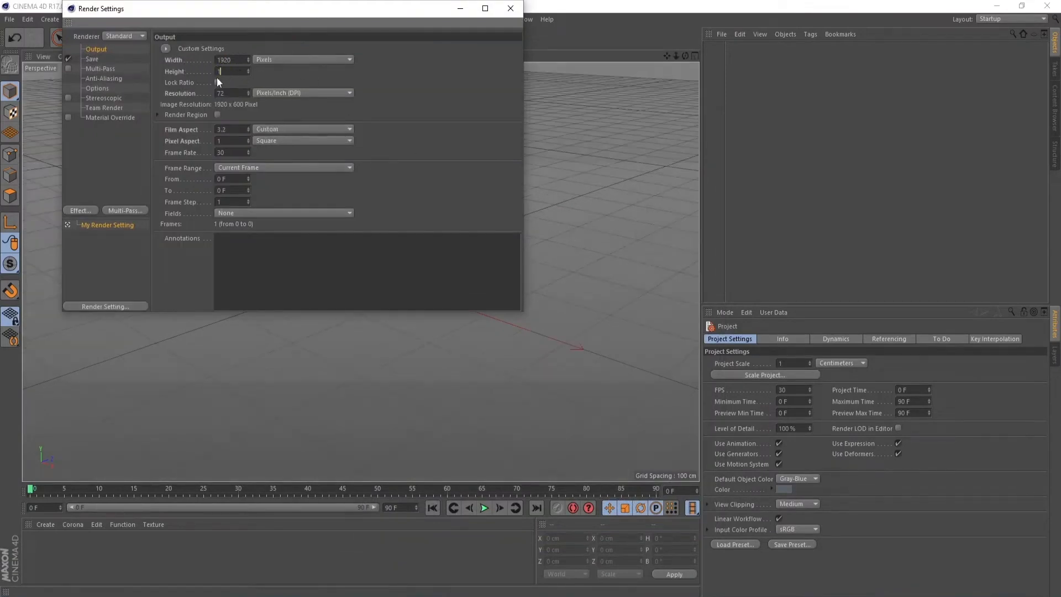
left_click(493, 104)
left_click(514, 13)
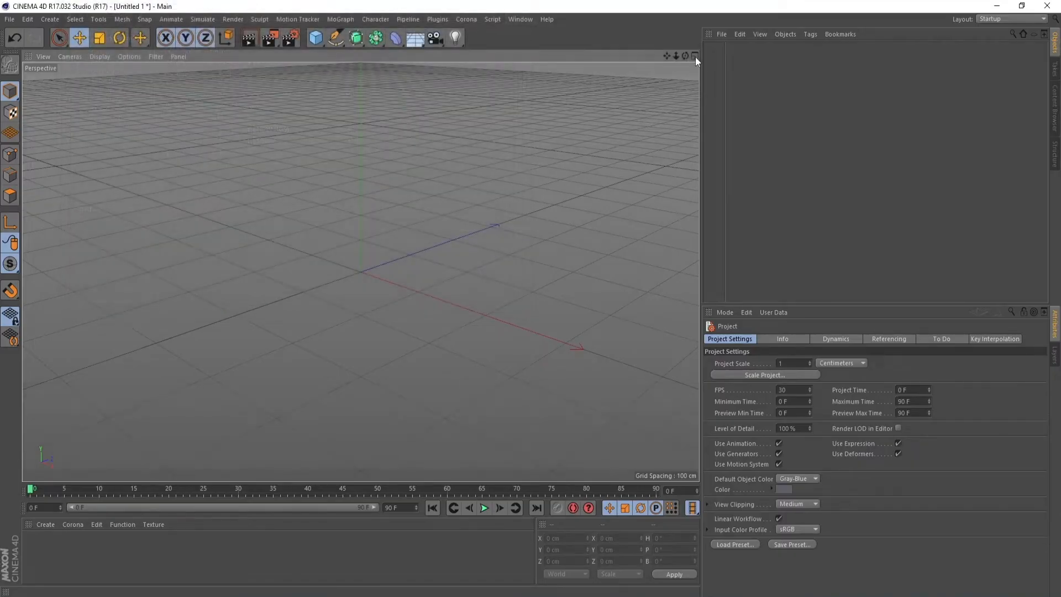
left_click(695, 56)
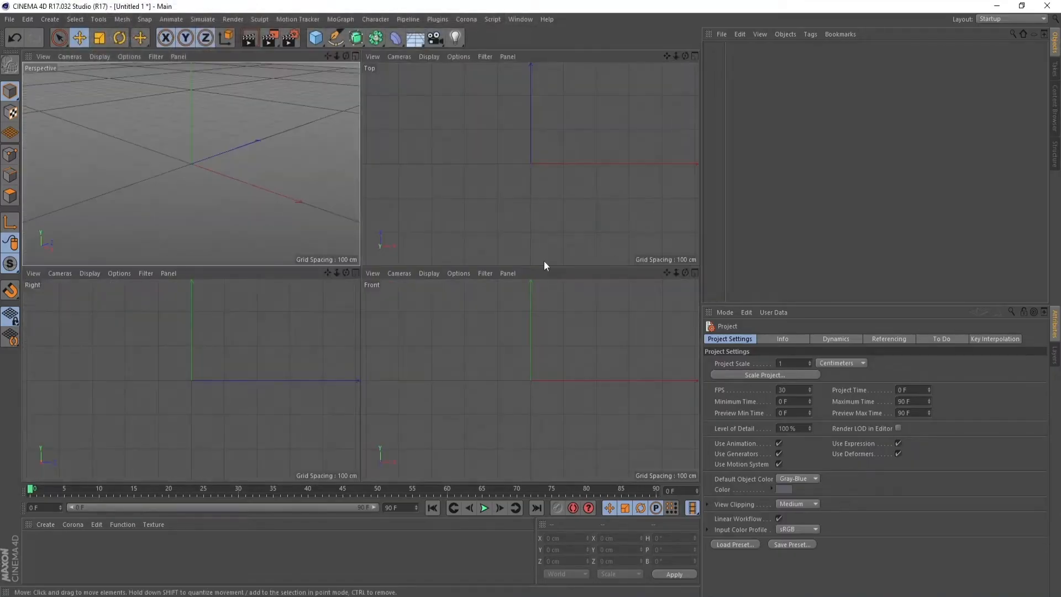
left_click(428, 274)
mouse_move(452, 273)
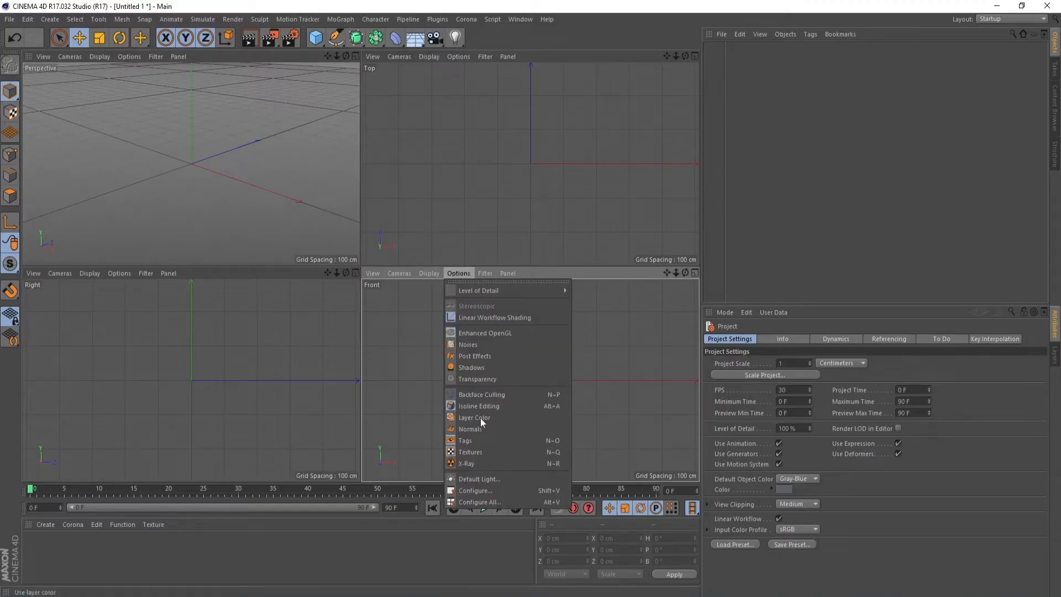
left_click(489, 491)
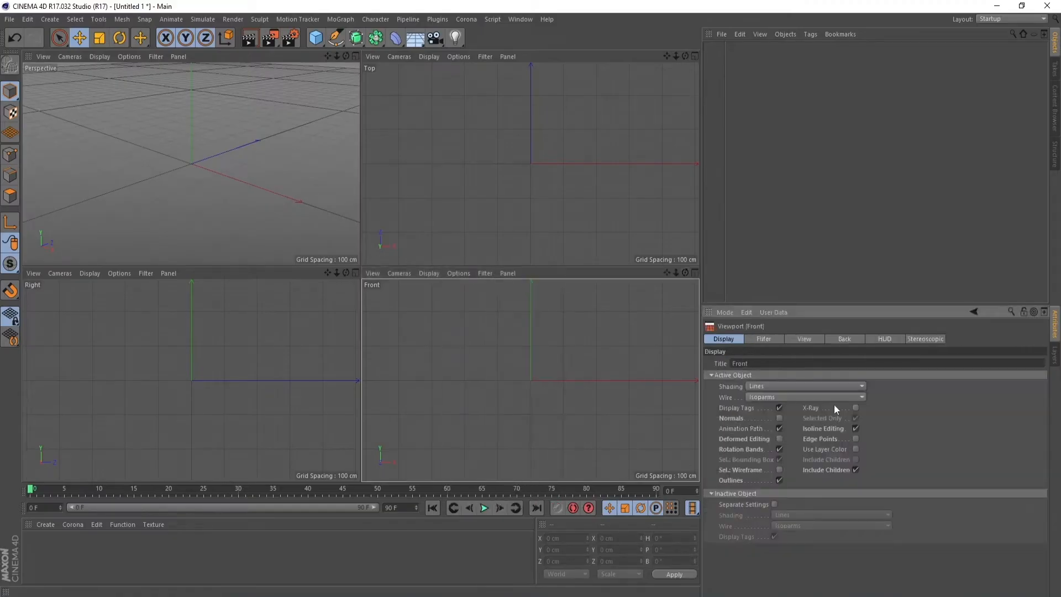
left_click(850, 342)
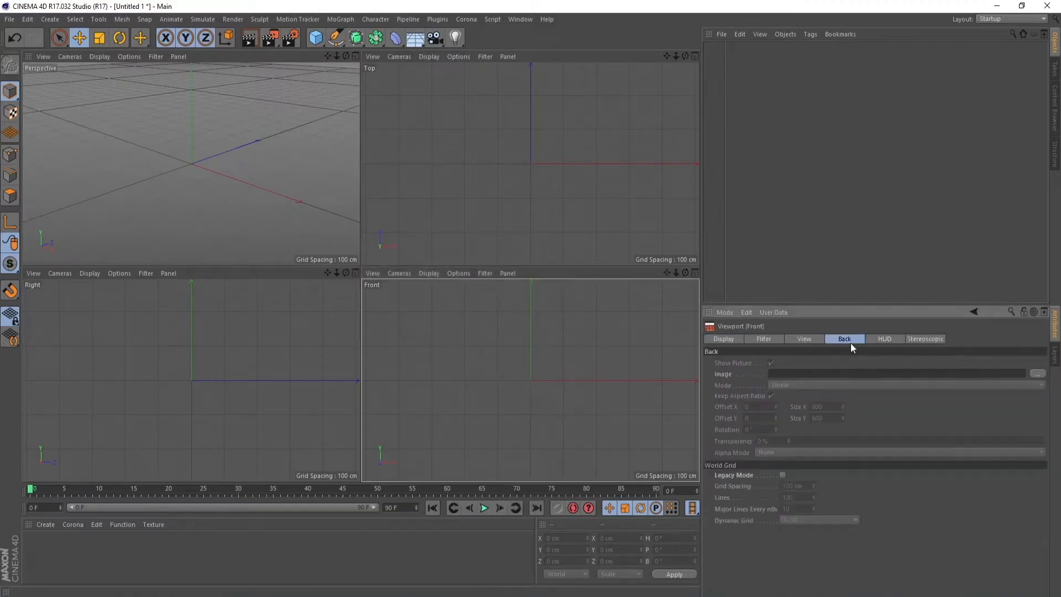
left_click(1038, 376)
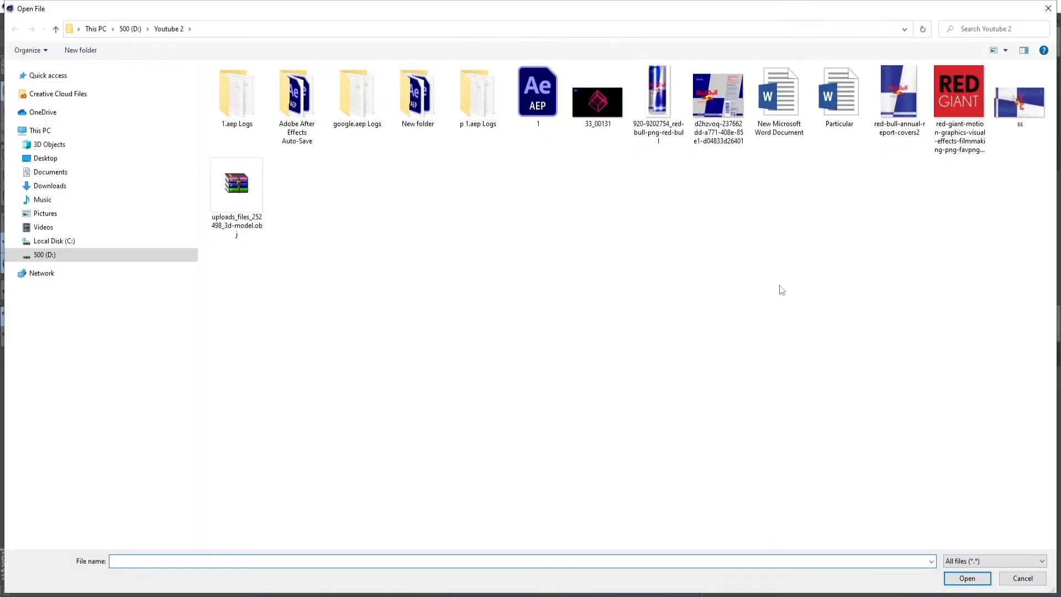
double_click(659, 126)
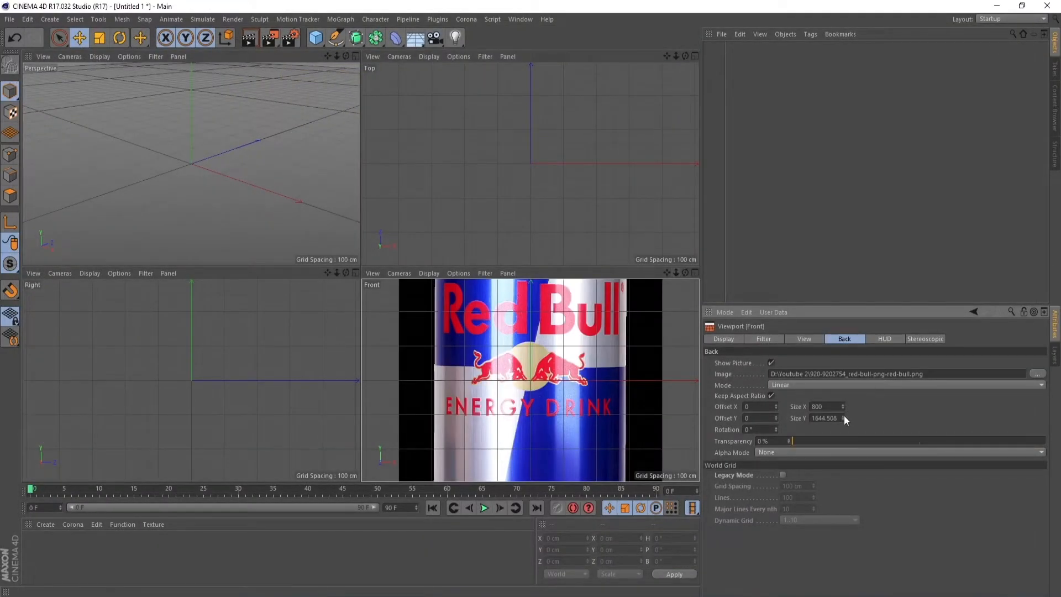
Shrink the Front view's background image to about 151 by 311, with X offset 0 and Y offset 136
left_click_drag(843, 419, 843, 464)
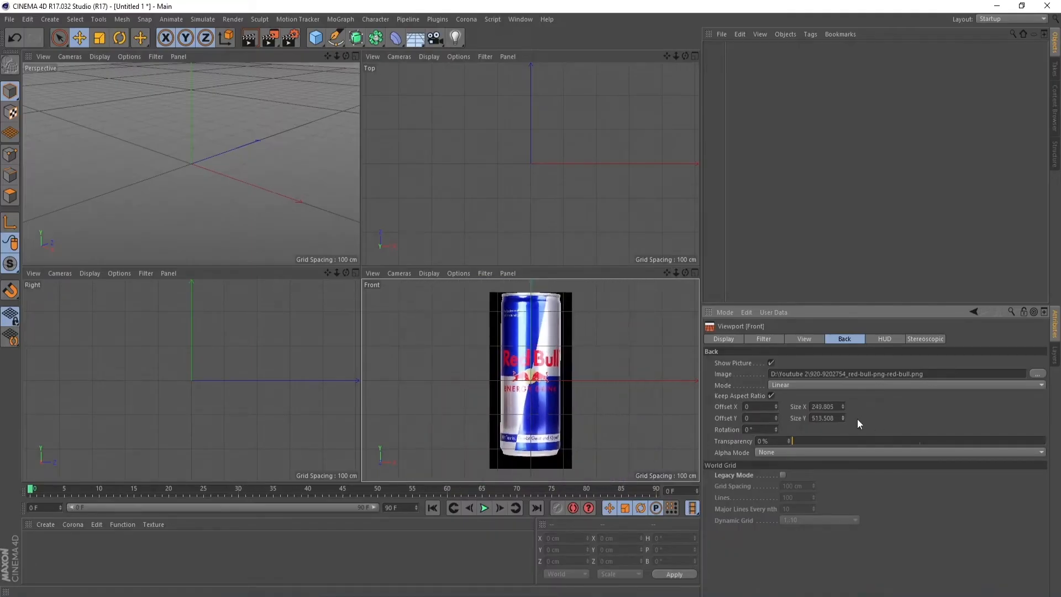
mouse_move(842, 421)
left_mouse_down()
mouse_move(842, 448)
mouse_move(844, 425)
mouse_move(843, 435)
left_mouse_up()
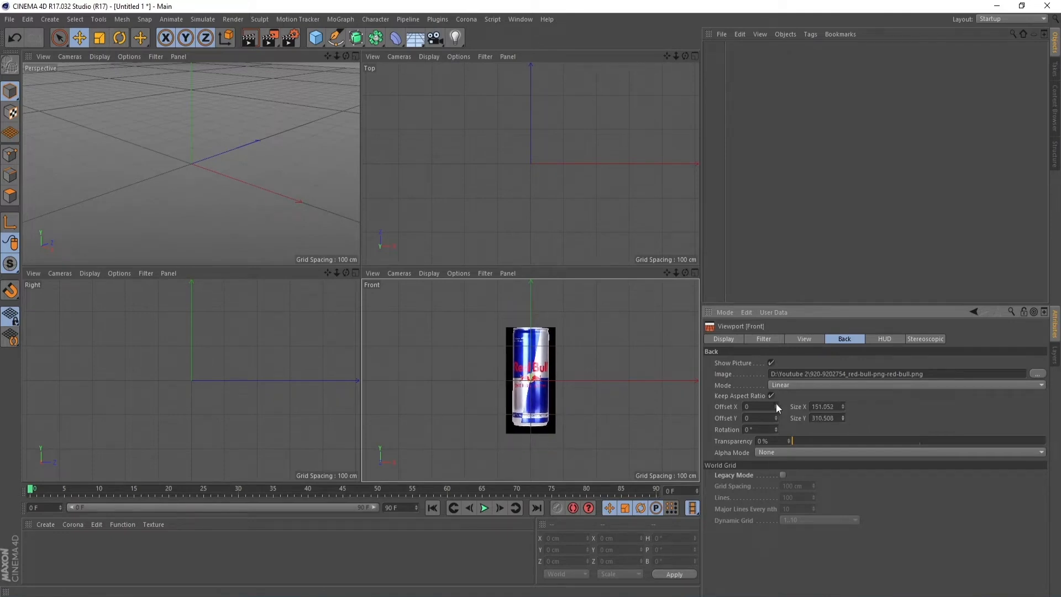
left_click_drag(776, 402, 706, 416)
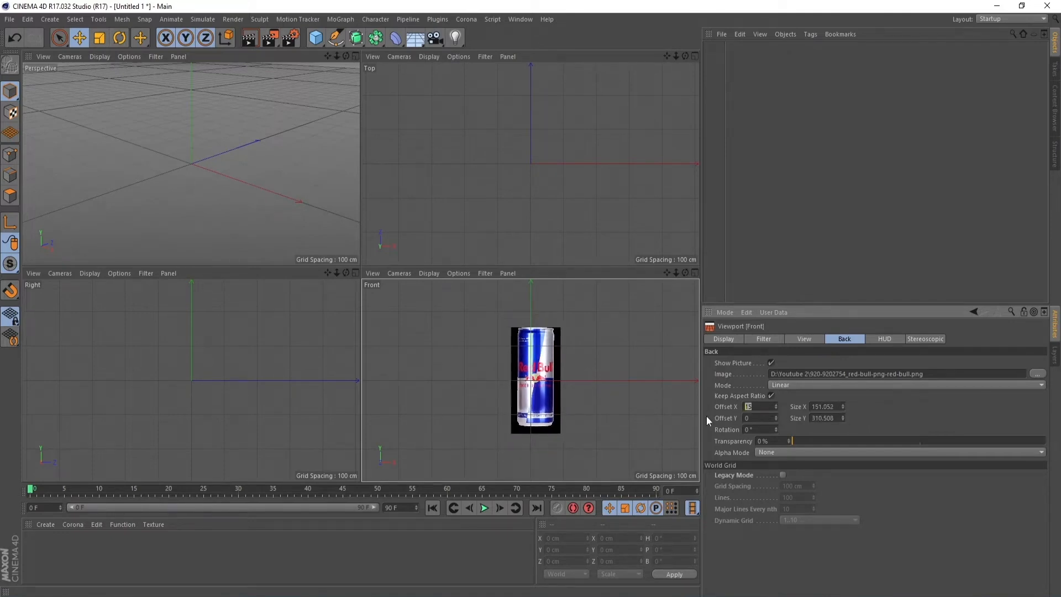
type("0")
left_click(776, 415)
left_click_drag(776, 415, 775, 379)
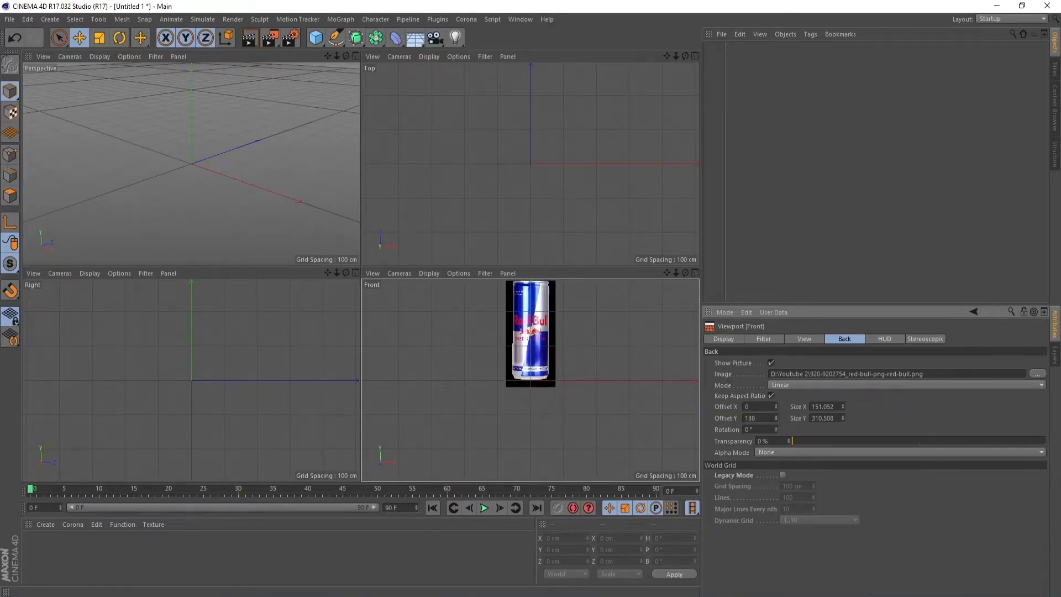
Maximize the Front view, enlarge the background image to about 260 by 534, and set its Y offset to 230 so the can's base meets the X axis
left_click(695, 270)
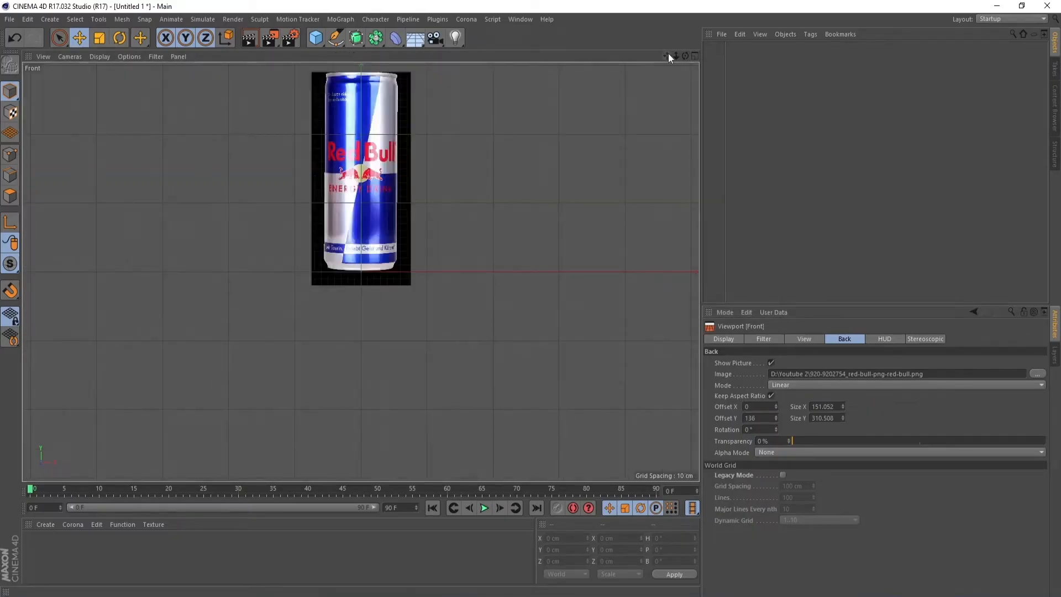
left_click_drag(666, 56, 892, 384)
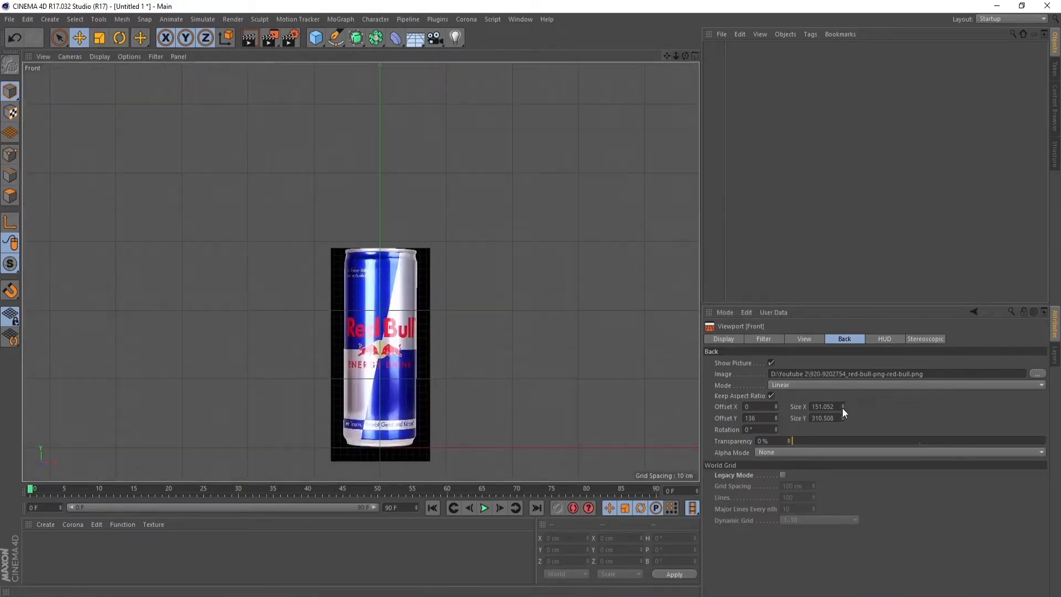
left_click_drag(842, 413, 844, 413)
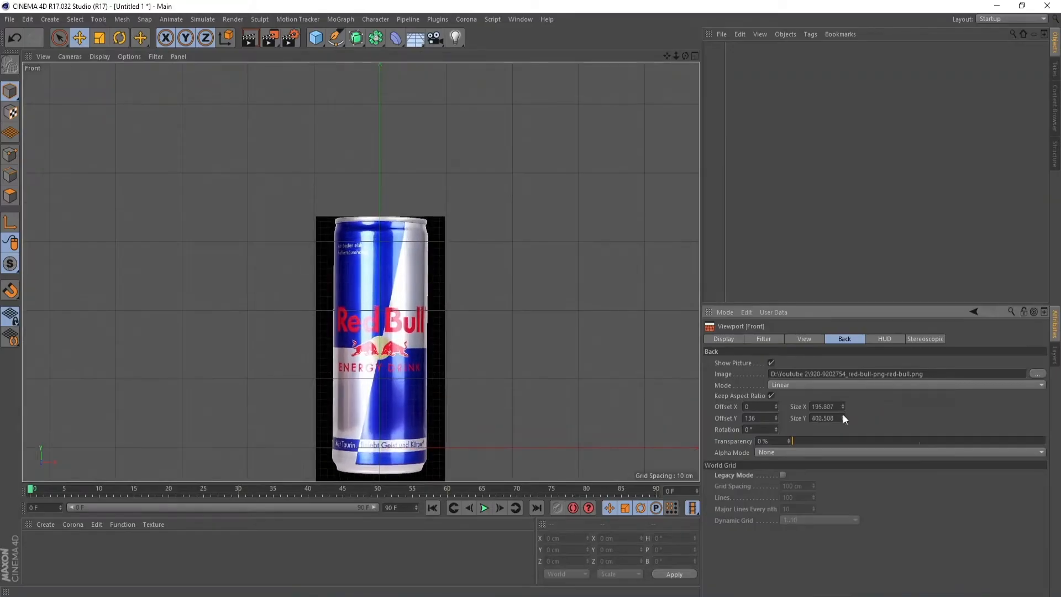
left_click_drag(775, 417, 775, 398)
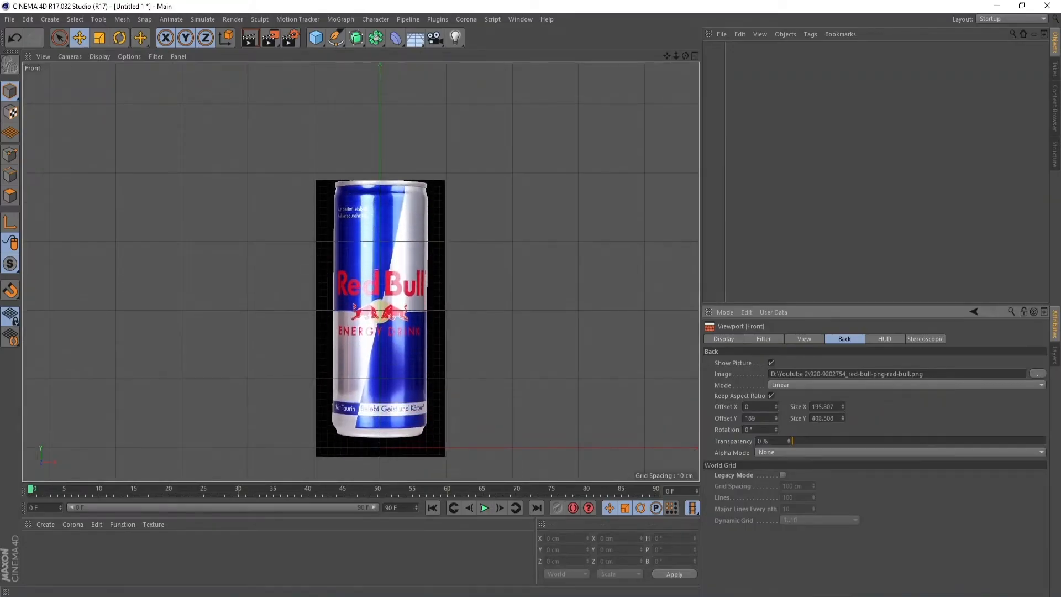
left_click_drag(842, 407, 843, 389)
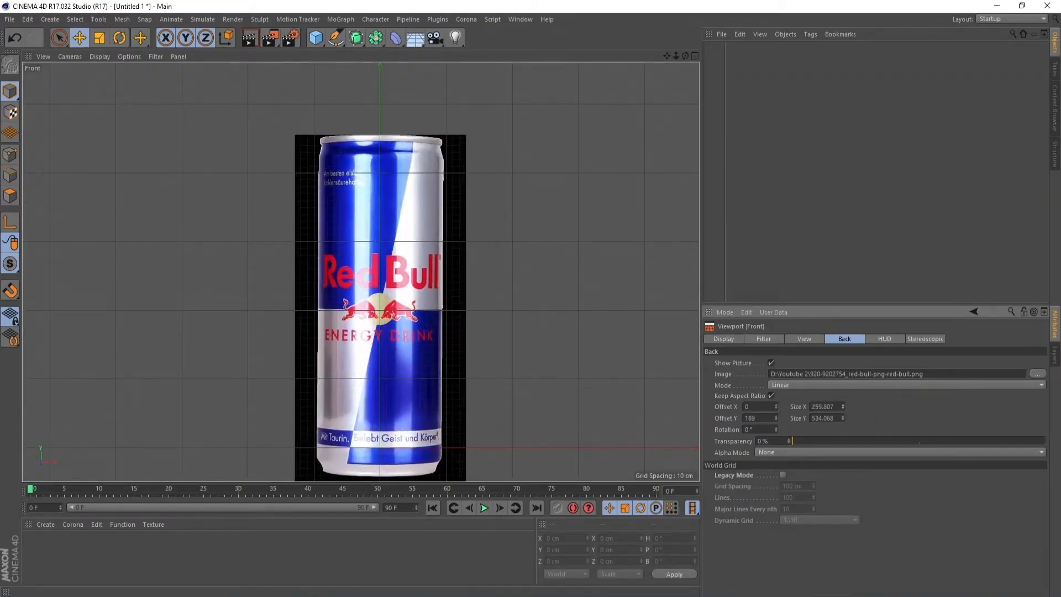
left_click_drag(776, 417, 776, 402)
left_click_drag(668, 54, 676, 0)
scroll(383, 344, "up", 3)
scroll(387, 355, "up", 6)
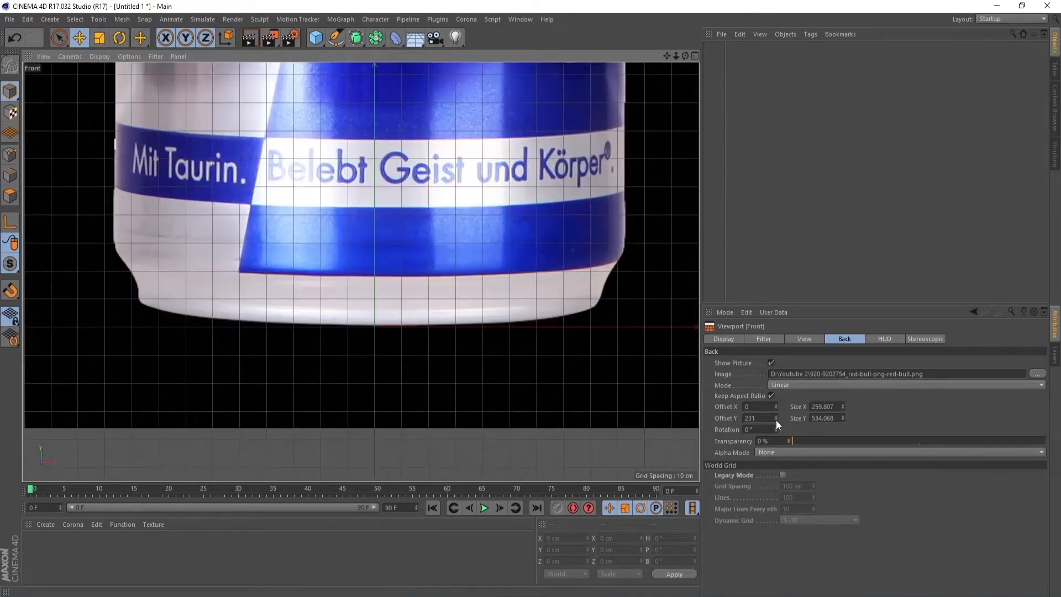
left_click(775, 420)
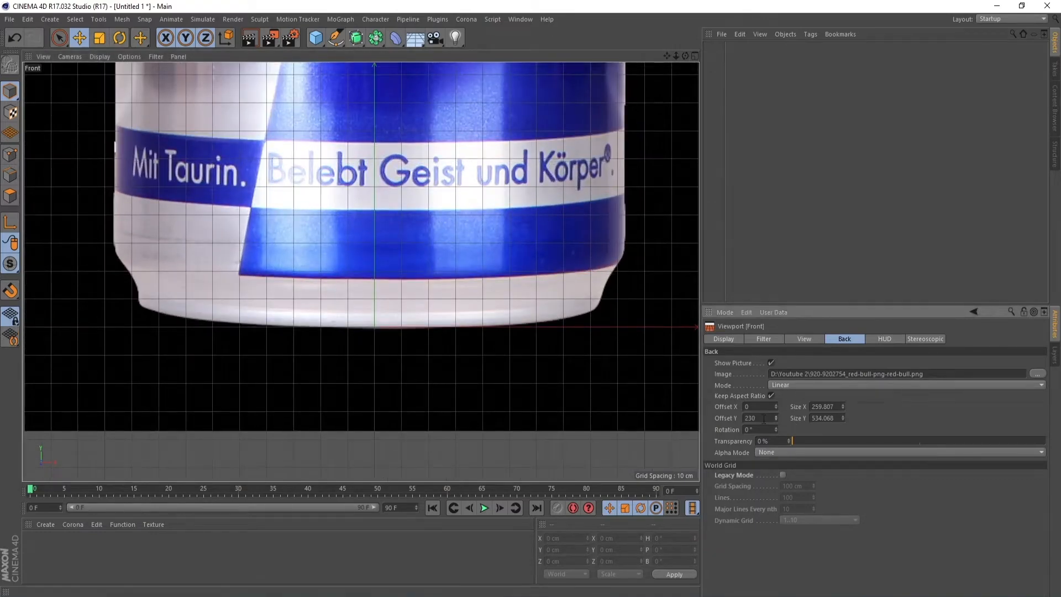
Start a Bezier Pen spline at the can's bottom center and trace the base's right-hand corner up to the side wall
left_click(335, 38)
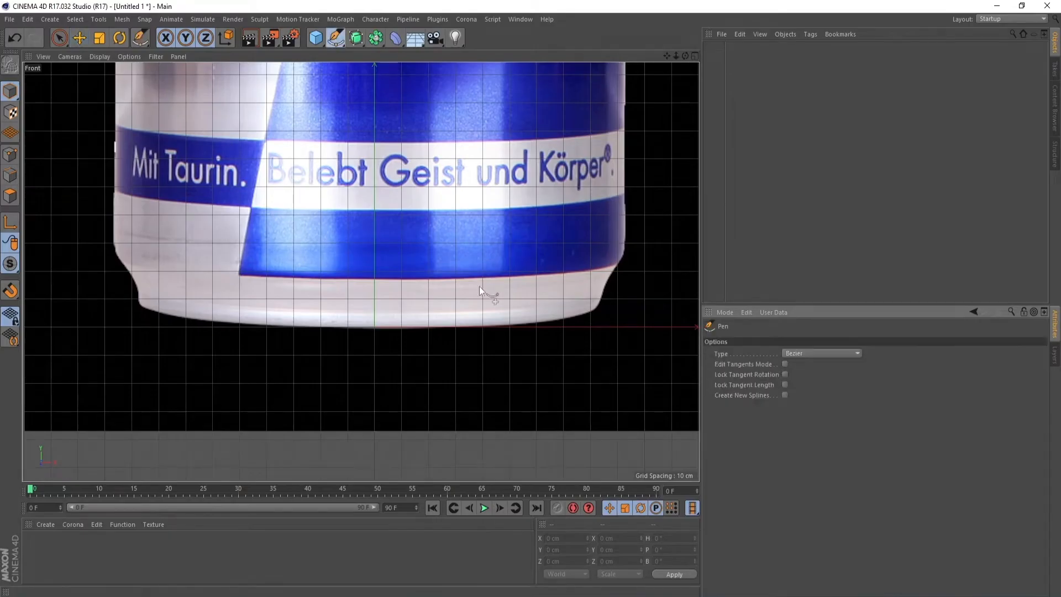
left_click(373, 326)
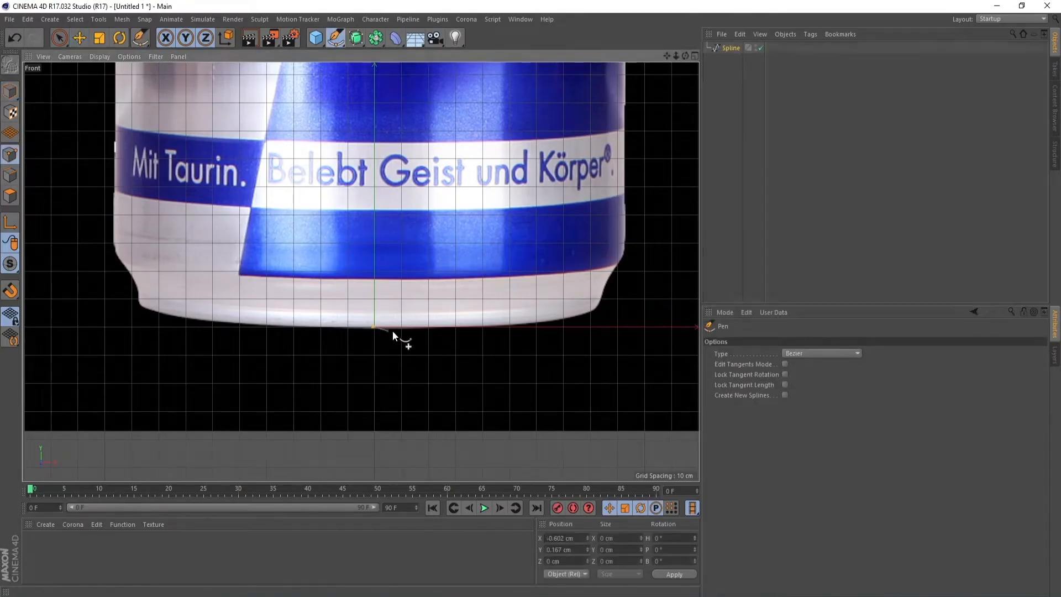
left_click(598, 308)
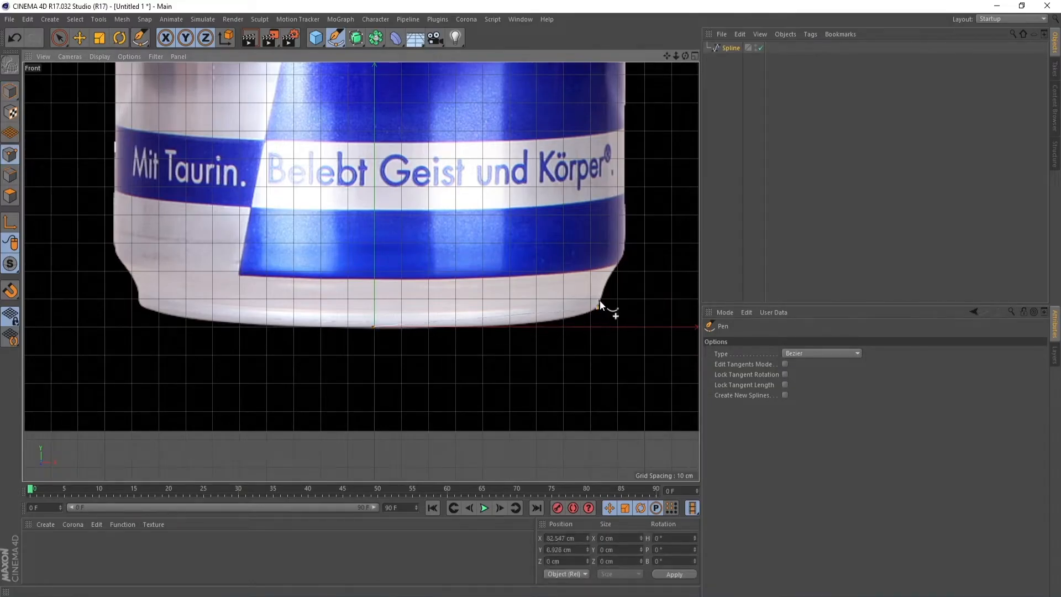
left_click(617, 264)
left_click(624, 253)
Continue the spline up the can's right side, along the shoulder and rim, ending on the center axis at the top
left_click_drag(667, 56, 532, 596)
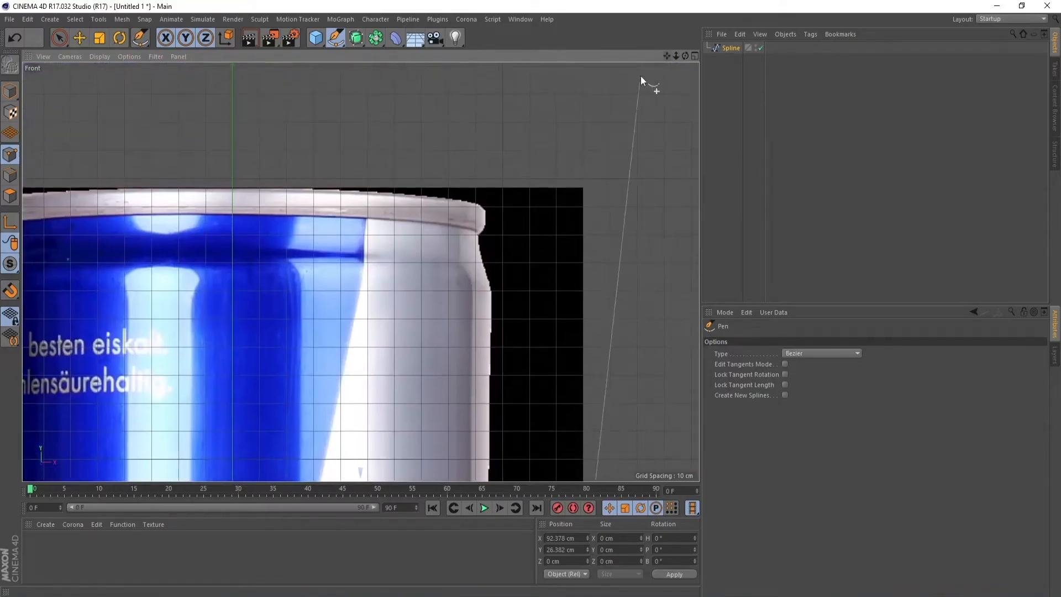
left_click(491, 289)
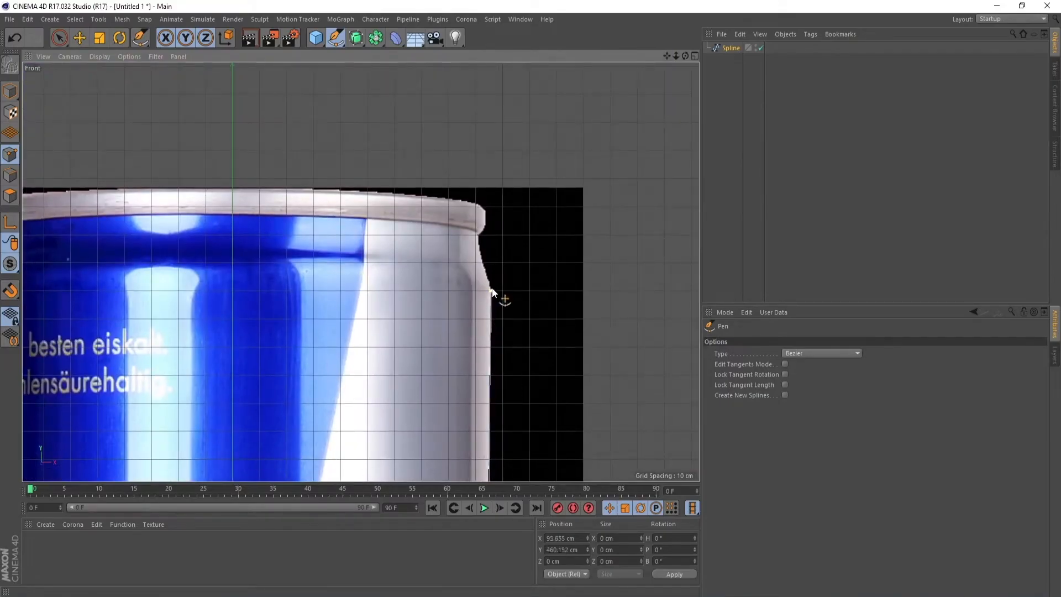
left_click(478, 234)
left_click(477, 204)
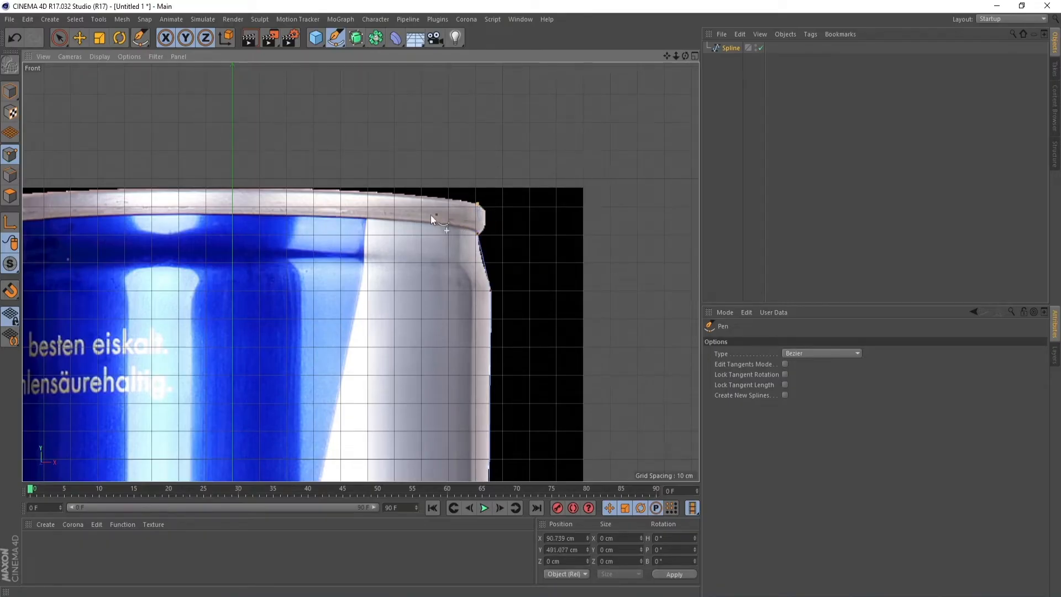
left_click(234, 192)
Chamfer the spline's lower corner point at the can's base with a radius of 8.4 cm
left_click(84, 41)
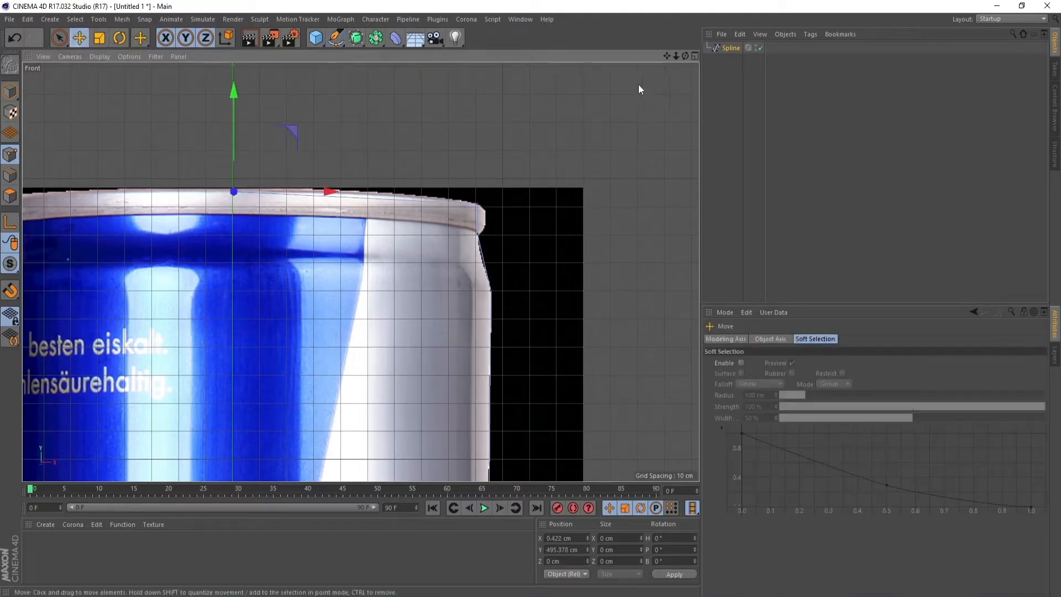
mouse_move(675, 56)
left_mouse_down()
mouse_move(663, 57)
mouse_move(669, 36)
left_mouse_up()
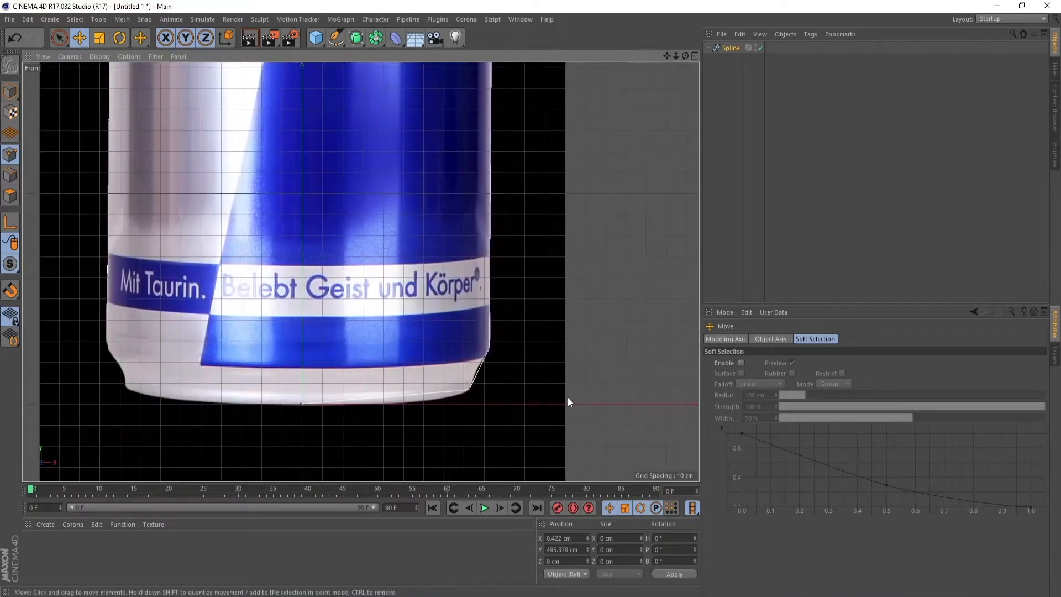
scroll(420, 423, "up", 5)
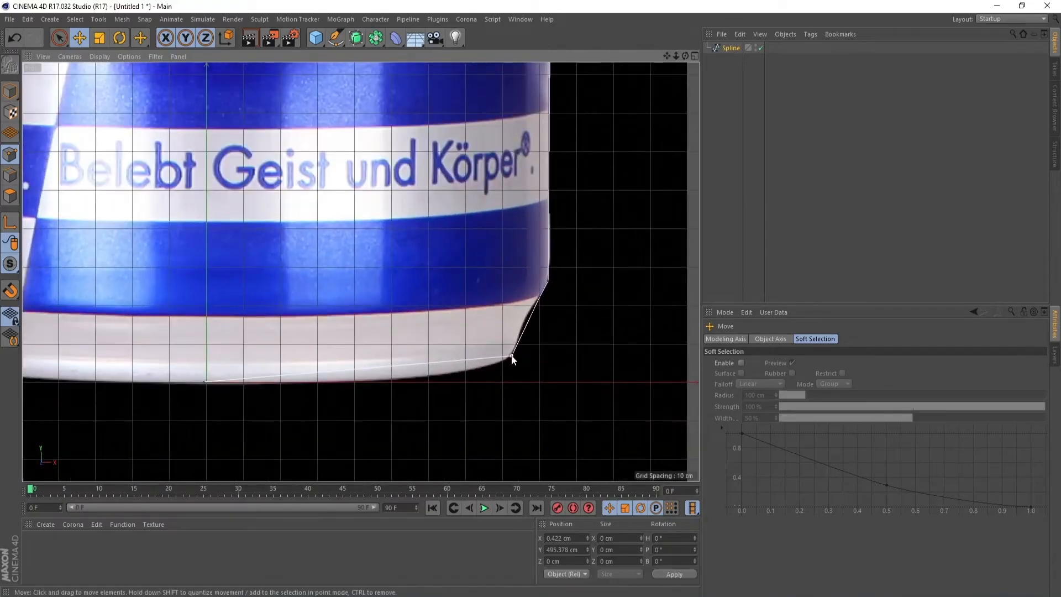
left_click(511, 357)
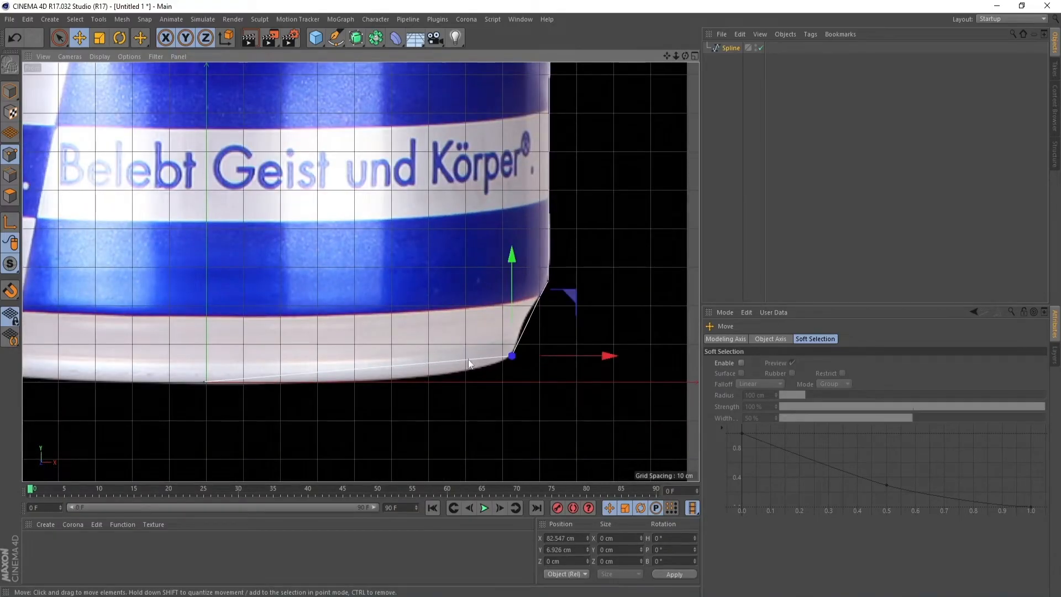
right_click(573, 234)
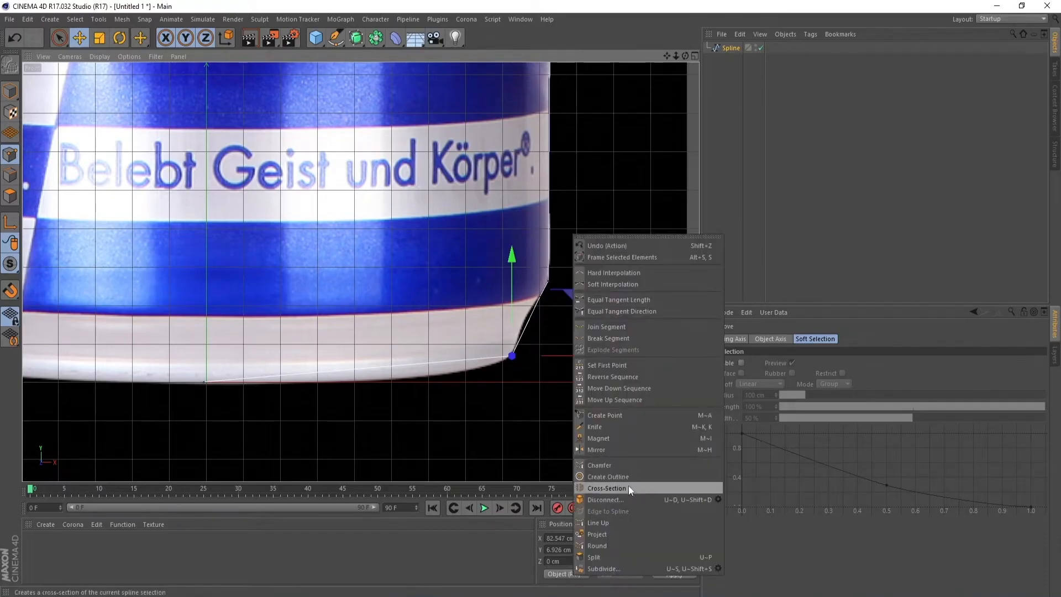
left_click(605, 465)
left_click_drag(536, 374, 580, 375)
scroll(515, 375, "up", 5)
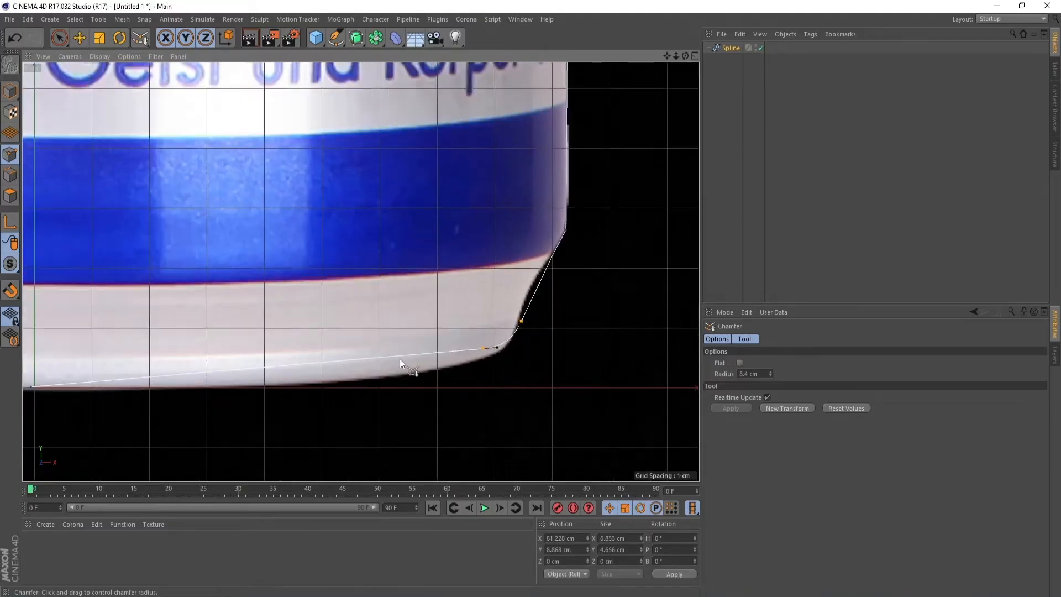
Raise the spline's bottom center start point to about Y 16.3 cm and align it with the vertical axis at about X 0
left_click(81, 36)
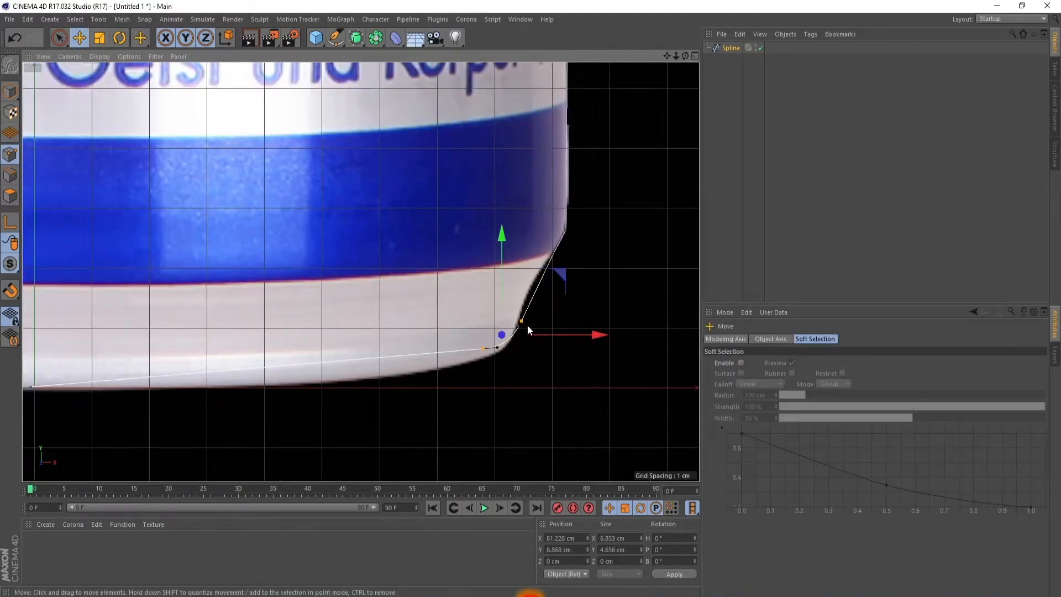
left_click(521, 322)
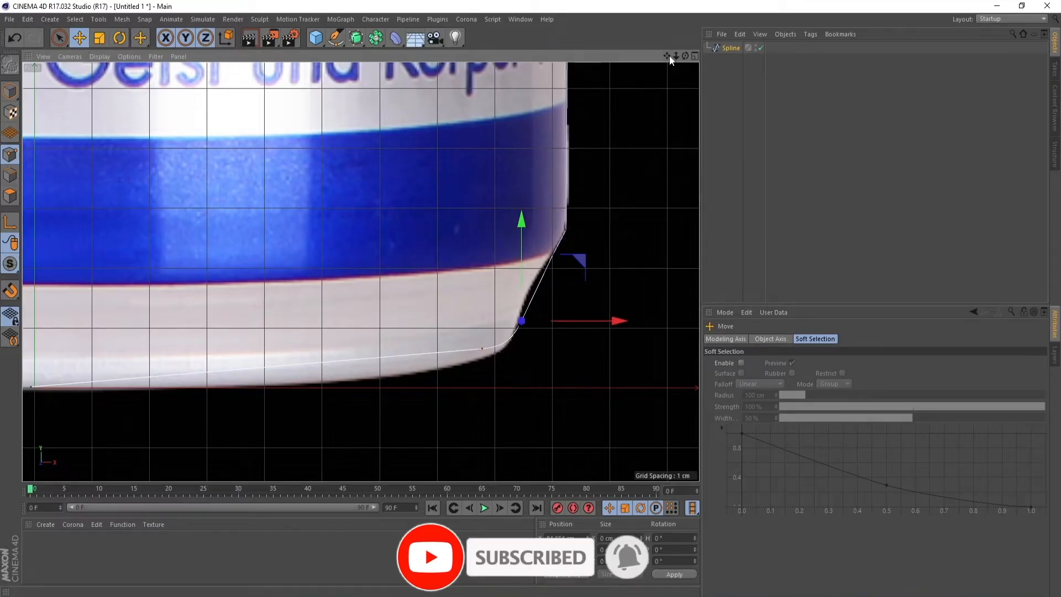
left_click_drag(667, 56, 764, 67)
left_click(128, 399)
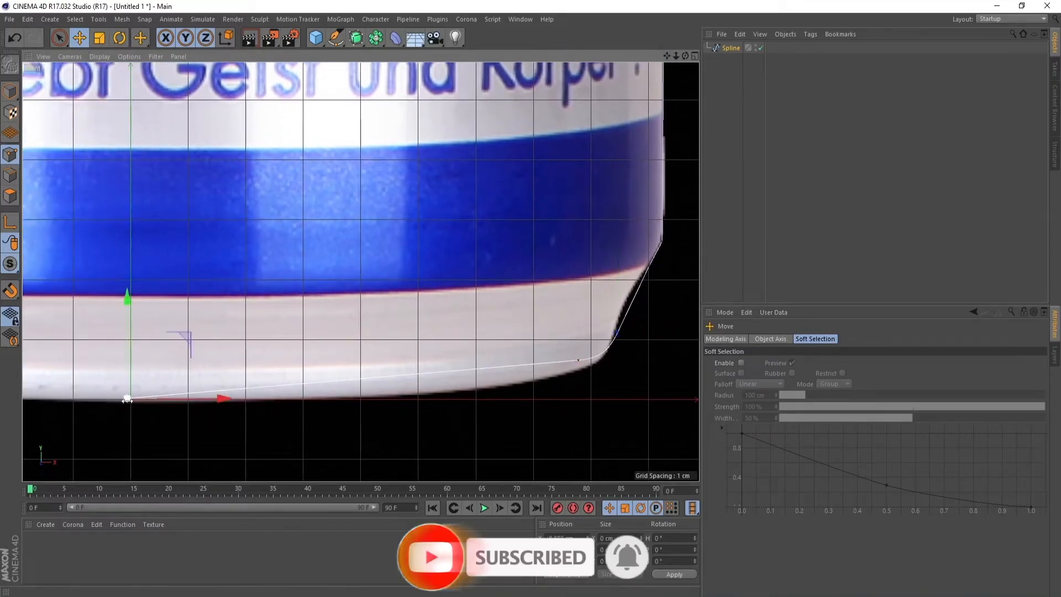
left_click_drag(124, 310, 134, 211)
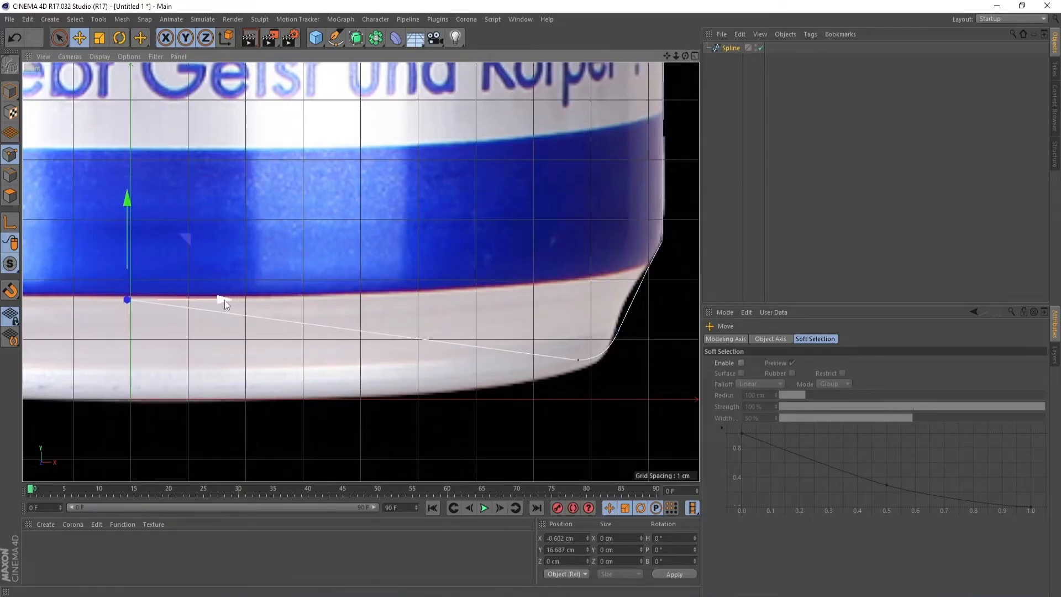
left_click_drag(224, 300, 228, 299)
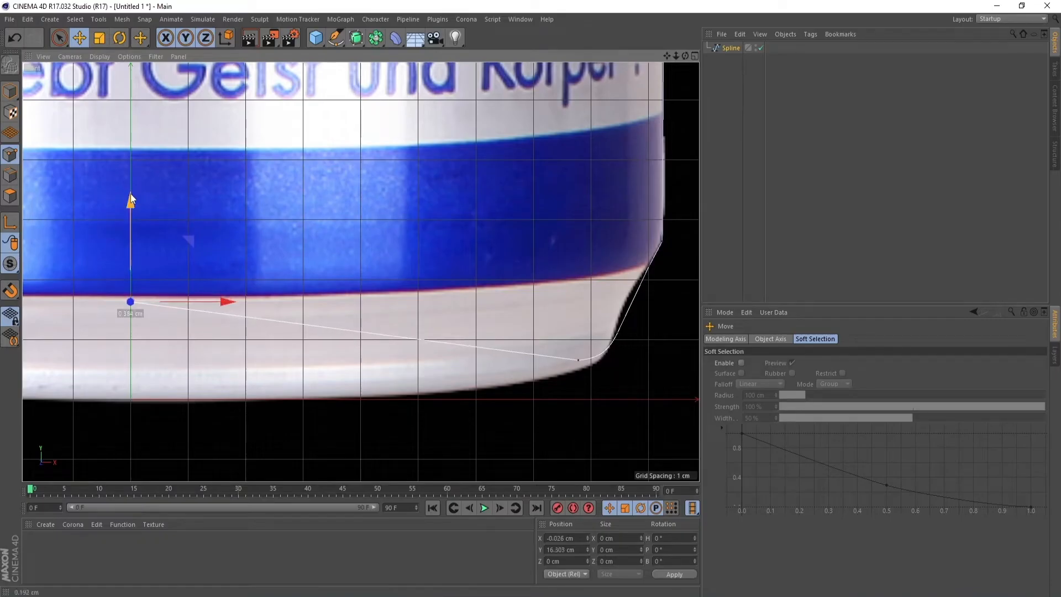
left_click(578, 360)
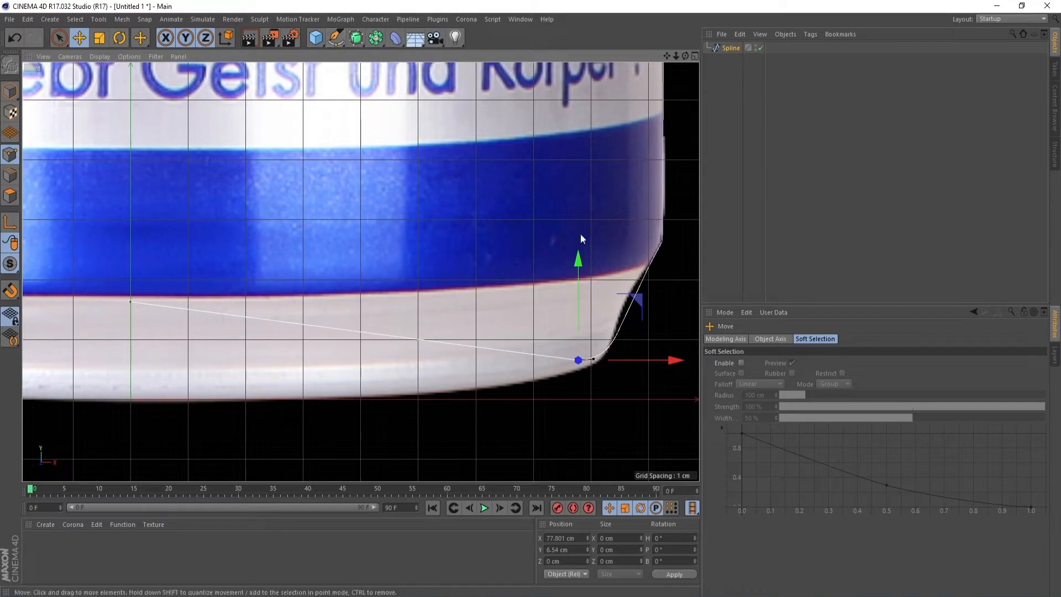
Chamfer the spline's shoulder corner point where the straight side wall meets the tapering neck
left_click_drag(676, 56, 579, 588)
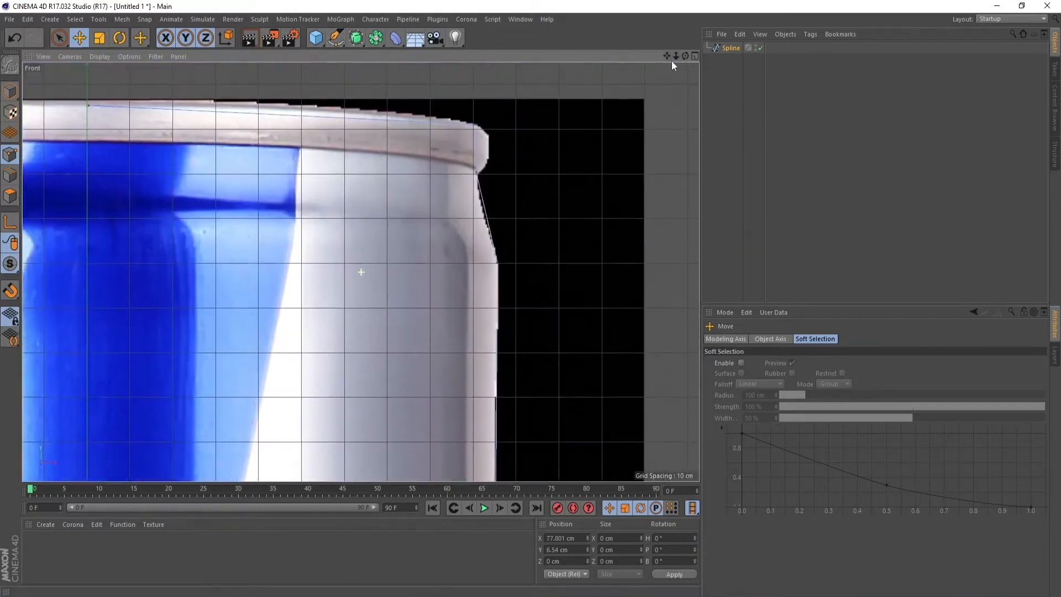
left_click_drag(675, 56, 360, 273)
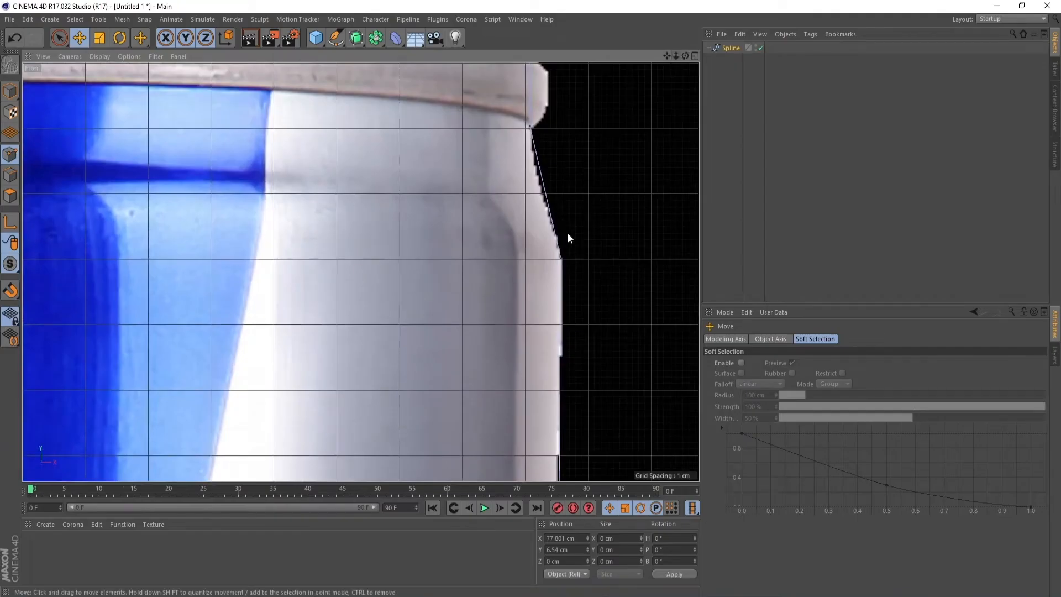
left_click(562, 259)
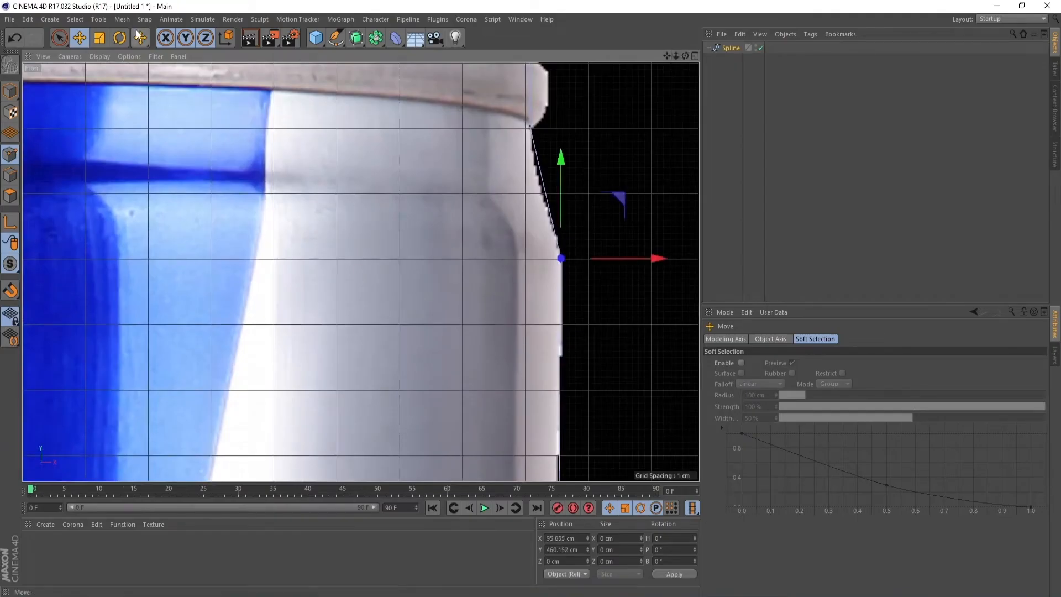
left_click_drag(141, 38, 176, 75)
left_click_drag(643, 210, 582, 227)
scroll(582, 339, "up", 2)
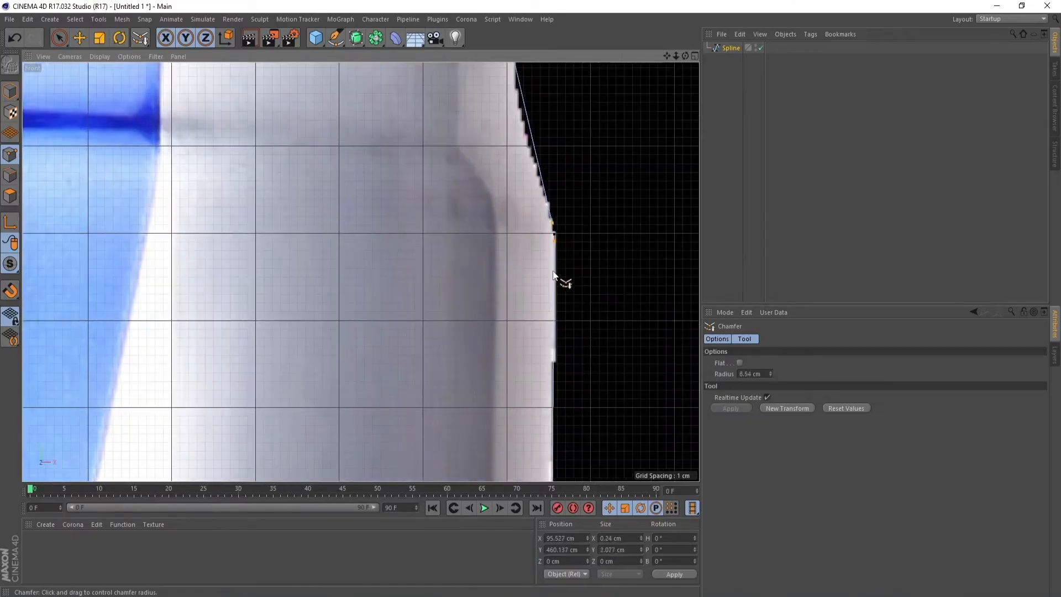
Try to shift the chamfered shoulder points slightly upward, undoing each move
left_click(86, 37)
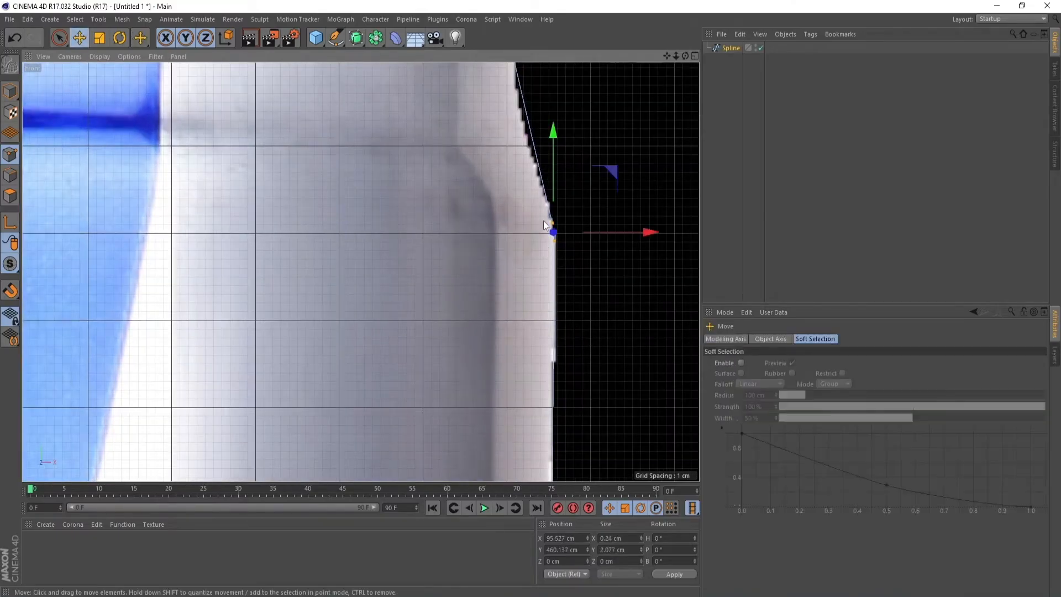
left_click_drag(553, 225, 554, 222)
key("ctrl+z")
left_click_drag(553, 230, 553, 221)
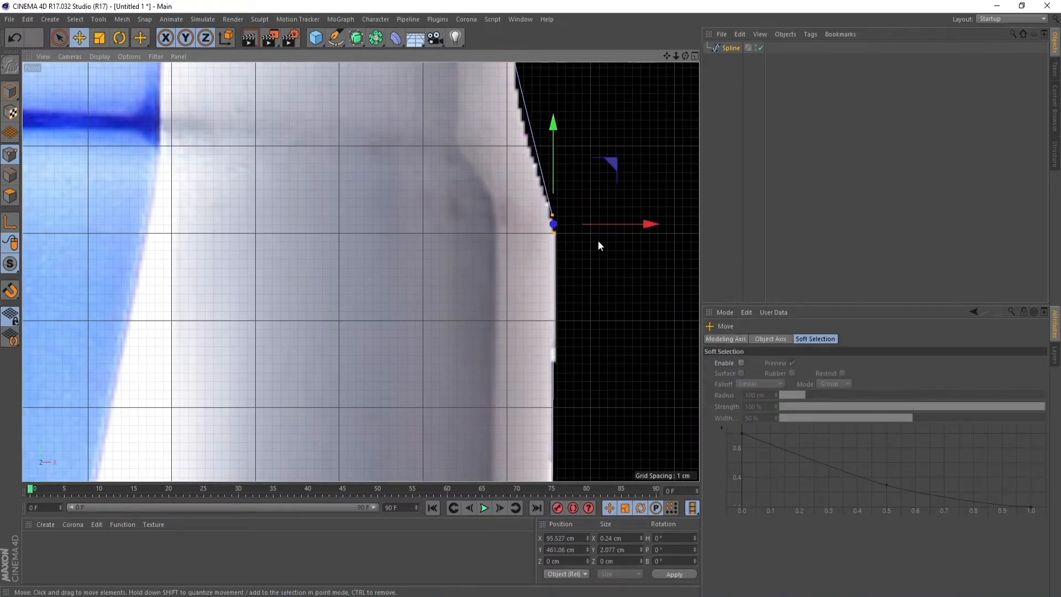
key("ctrl+z")
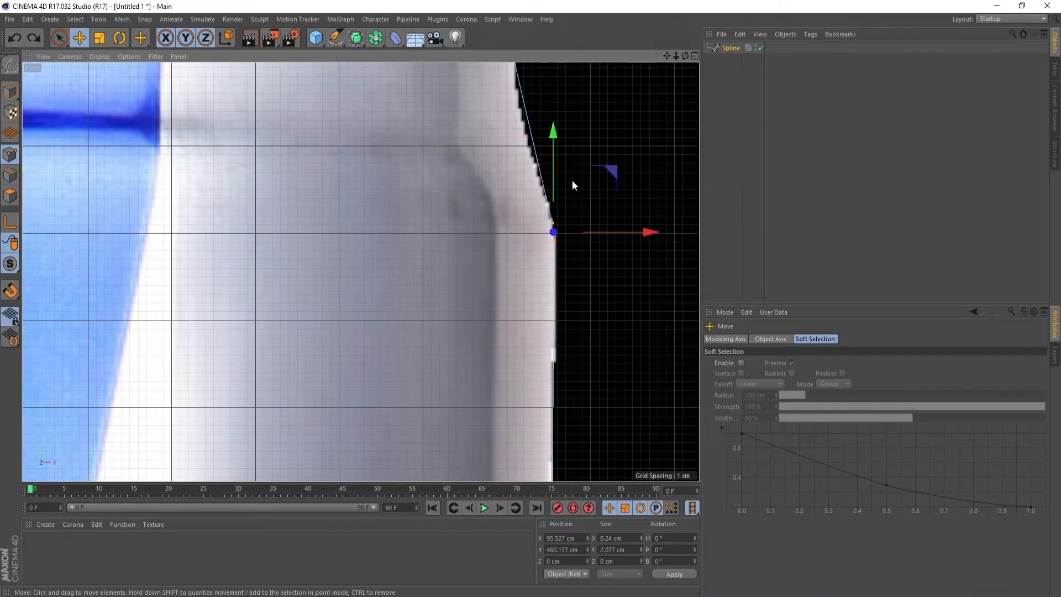
Chamfer the spline's outer corner point at the top of the rim with a radius of about 1.2 cm
left_click_drag(666, 56, 660, 185)
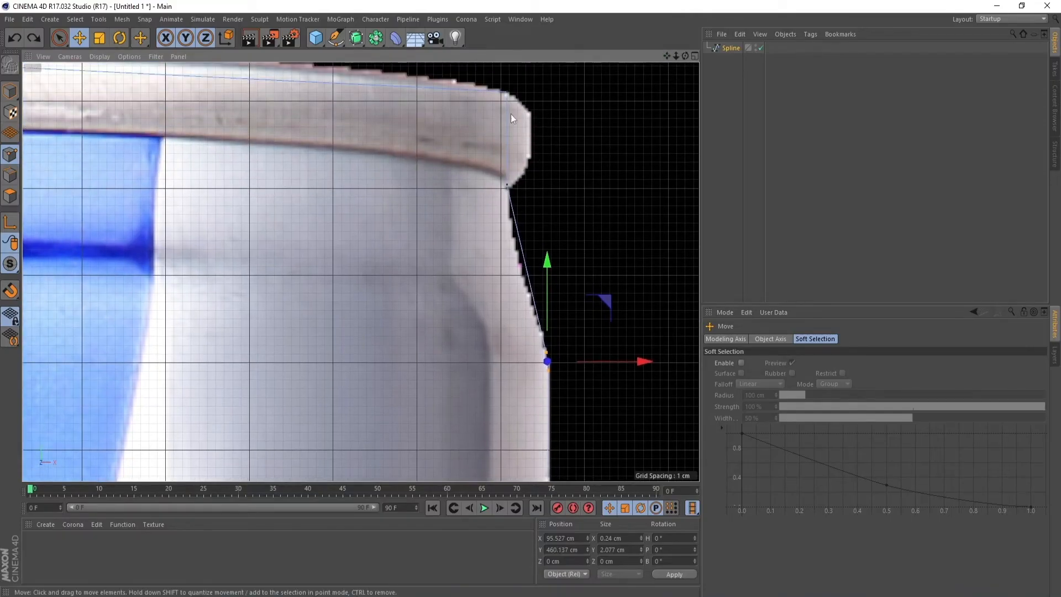
left_click(507, 92)
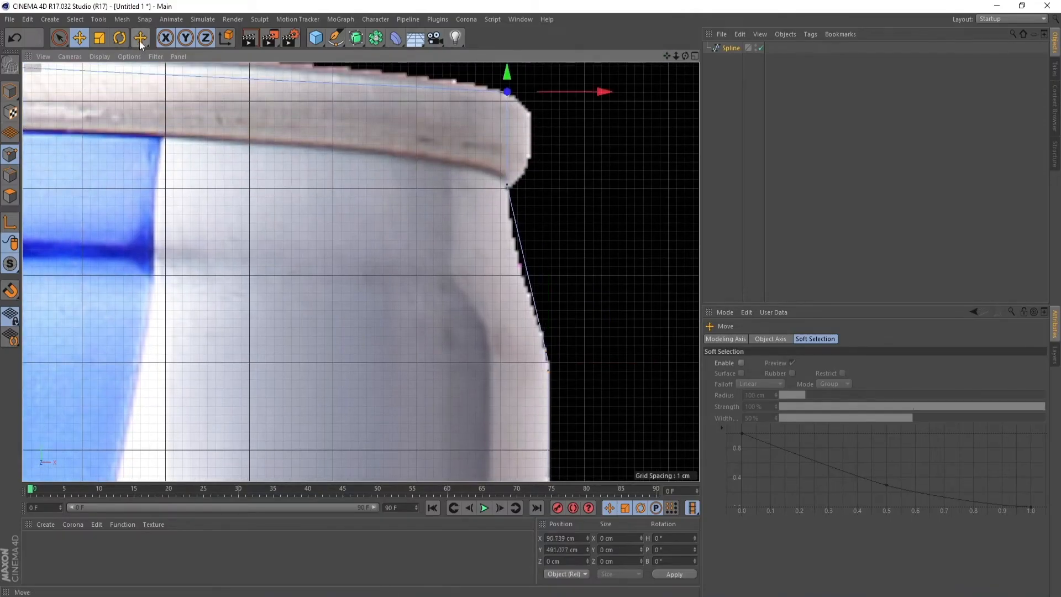
left_click_drag(140, 38, 170, 76)
left_click(171, 77)
left_click_drag(569, 143, 581, 144)
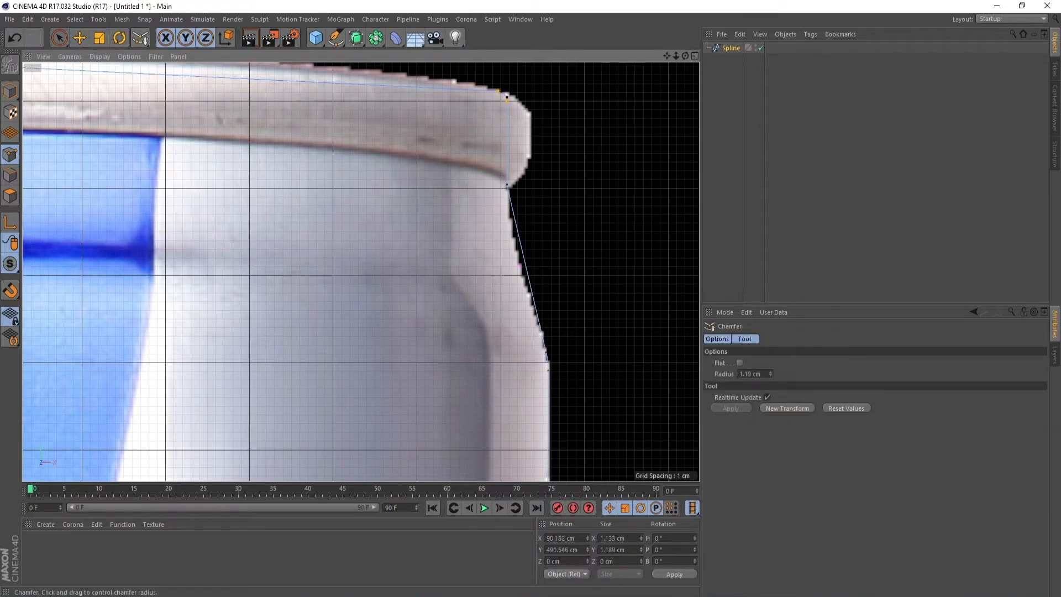
Chamfer the corner point just under the rim where the neck begins
left_click(79, 38)
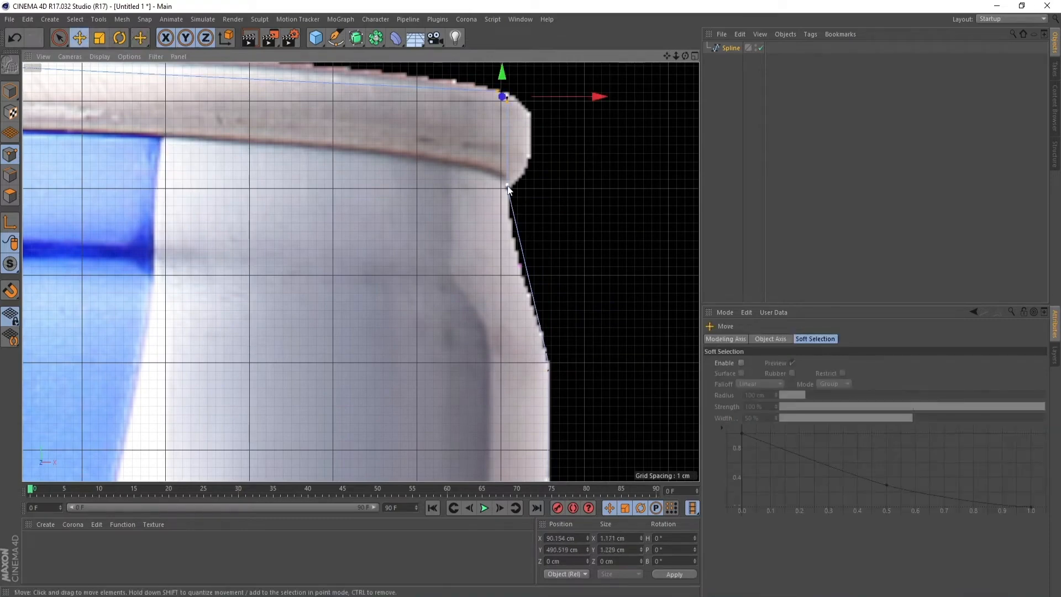
left_click_drag(143, 39, 178, 74)
left_click_drag(505, 244, 500, 244)
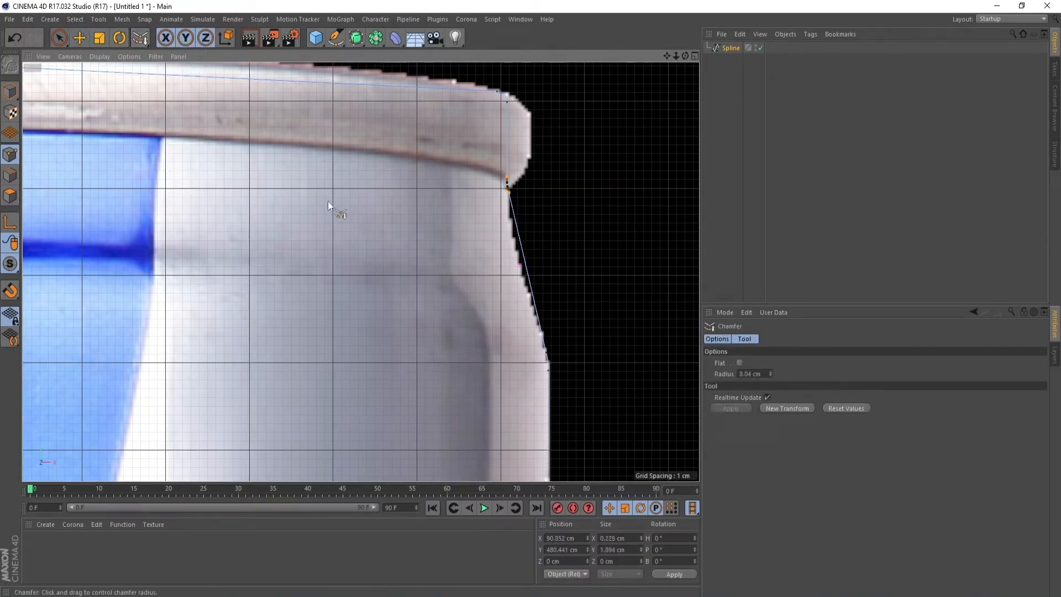
Apply Soft Interpolation to the upper shoulder chamfer point and nudge it horizontally to about X 95.3 cm
left_click(79, 38)
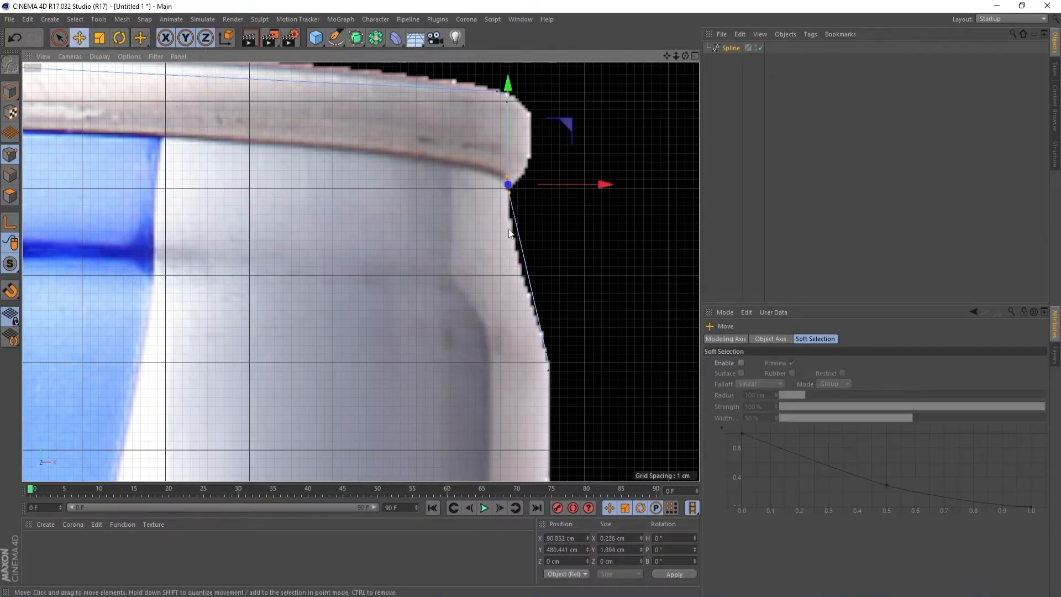
left_click(546, 352)
right_click(586, 300)
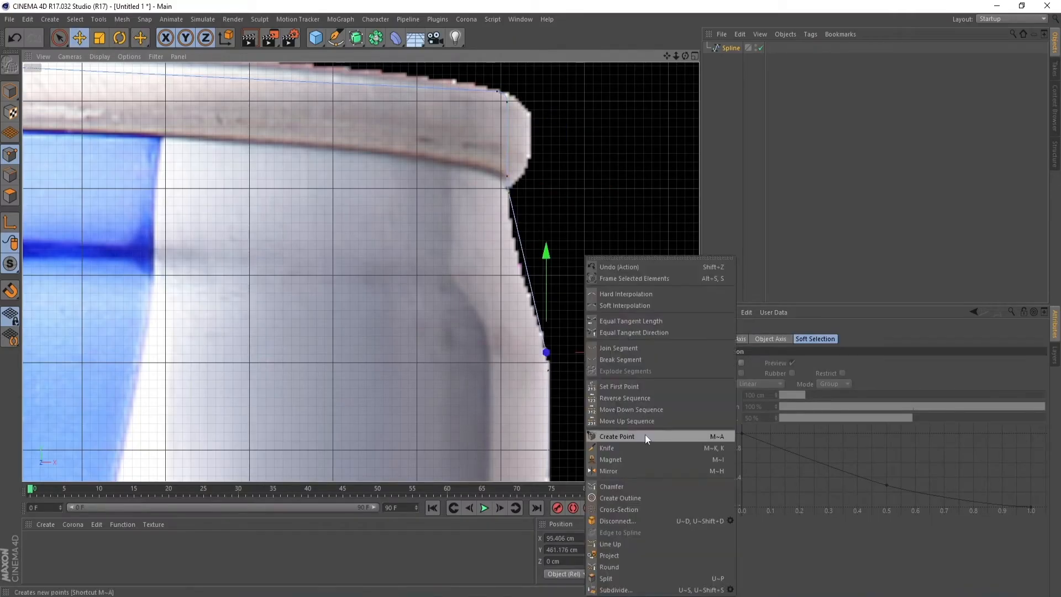
left_click(622, 306)
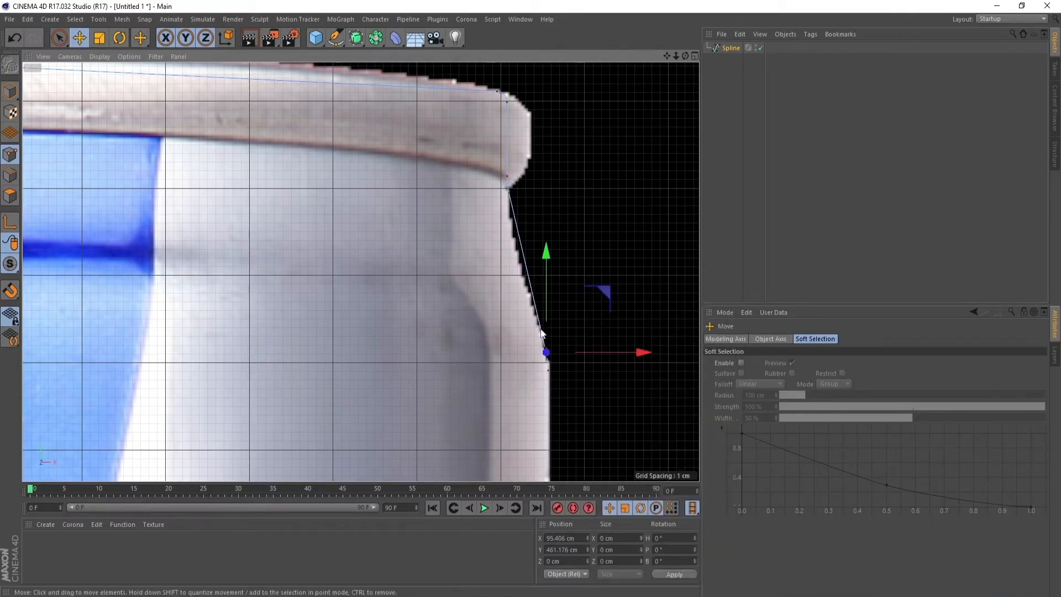
scroll(577, 365, "up", 2)
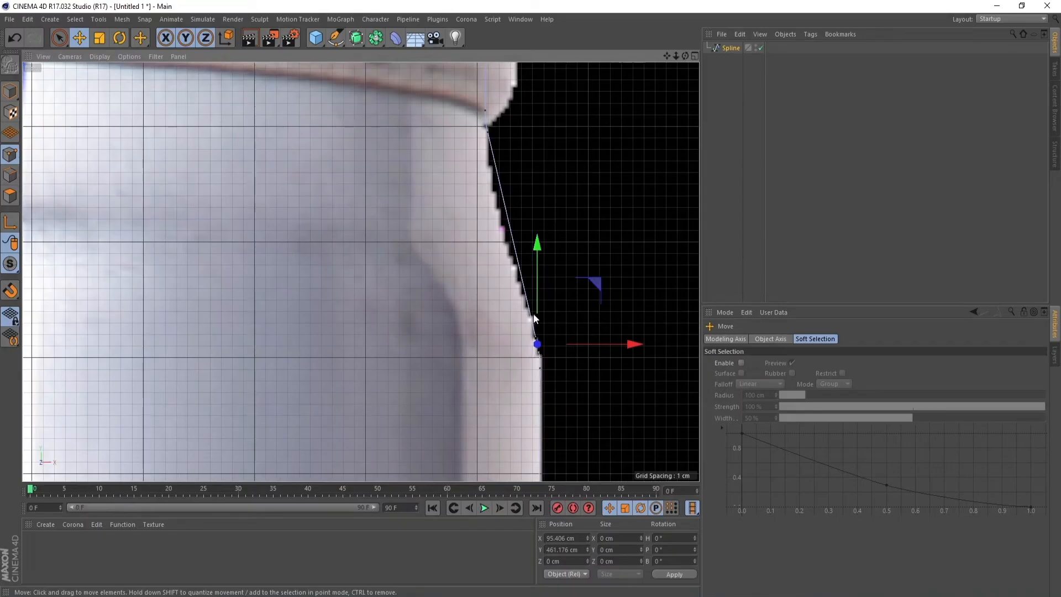
mouse_move(541, 374)
left_mouse_down()
mouse_move(556, 375)
mouse_move(541, 371)
left_mouse_up()
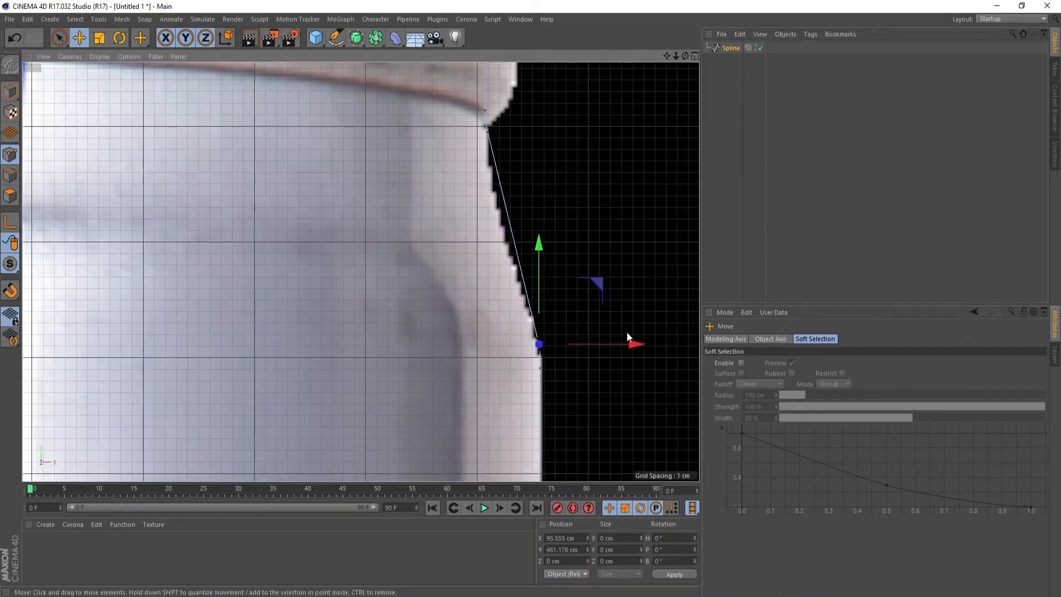
left_click_drag(631, 347, 629, 348)
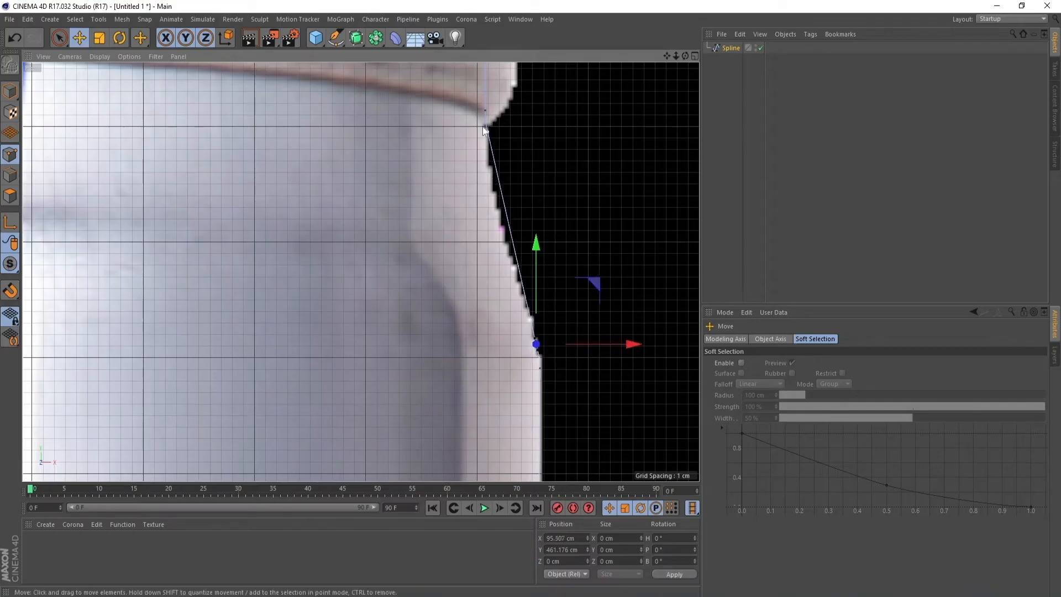
Apply Soft Interpolation to the lower chamfer point beneath the rim and stretch its tangent downward so the neck curve follows the can's outline
left_click(488, 135)
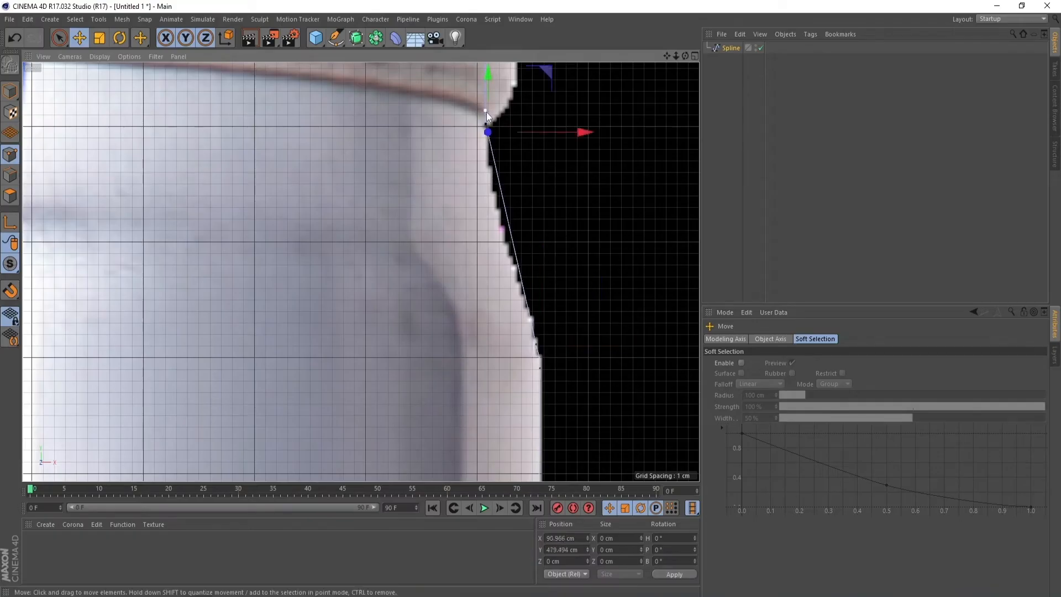
left_click(486, 112)
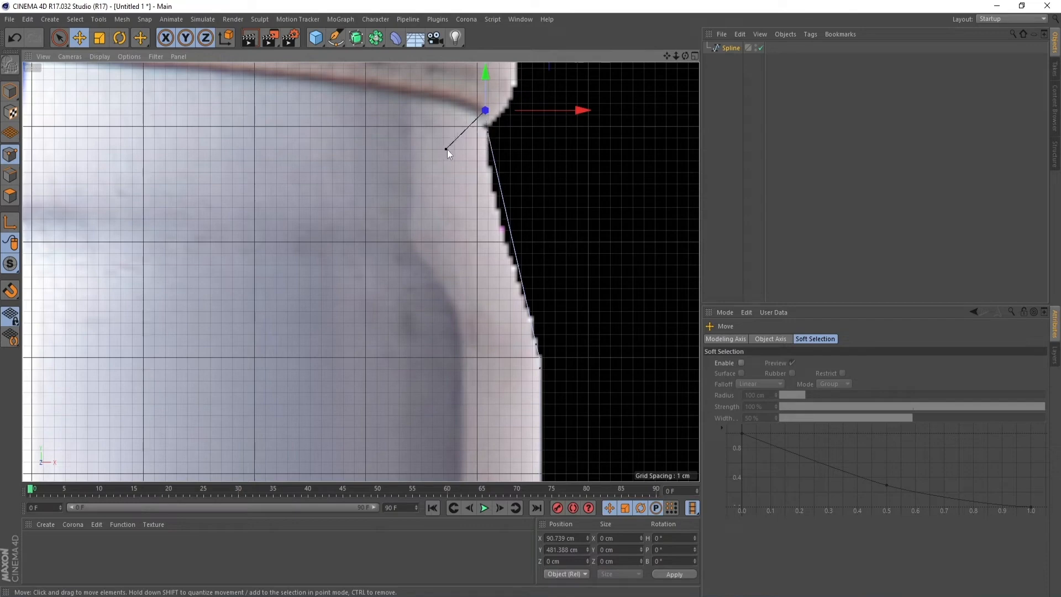
key("ctrl+z")
left_click(489, 134)
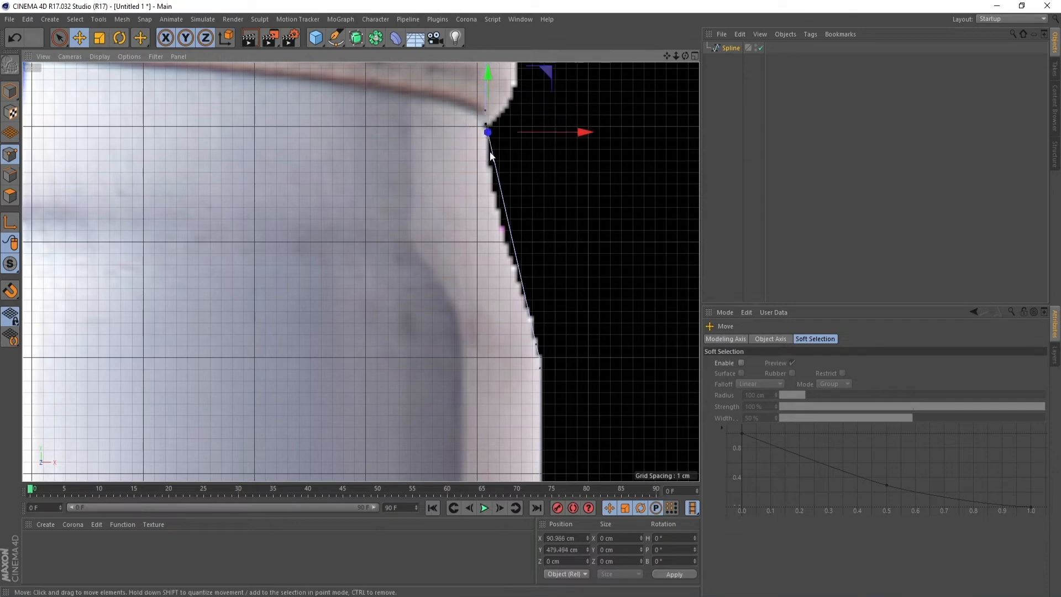
right_click(508, 166)
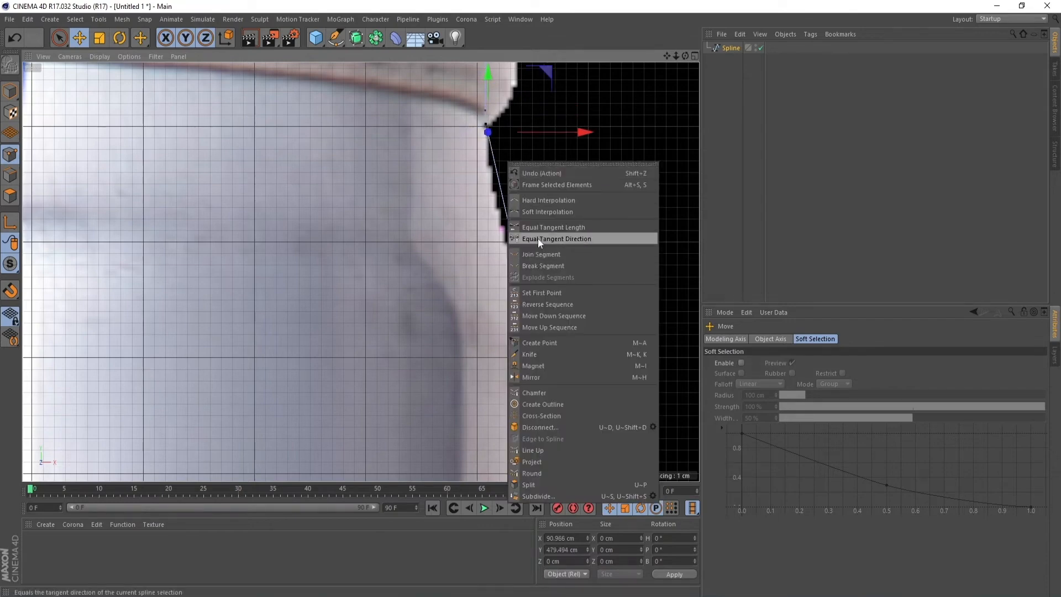
left_click(537, 214)
scroll(494, 200, "up", 2)
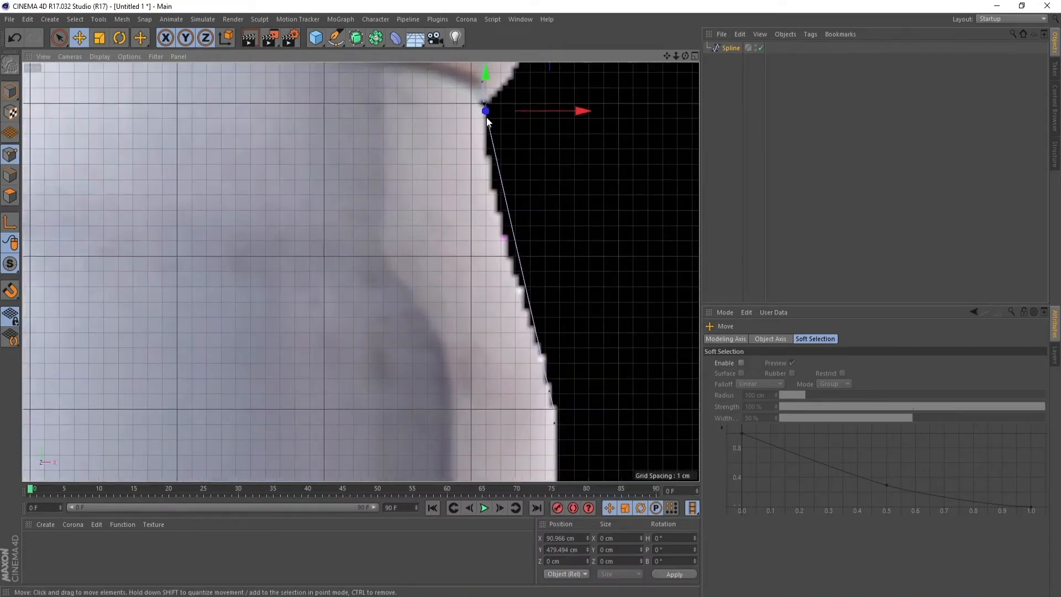
left_click_drag(486, 117, 479, 165)
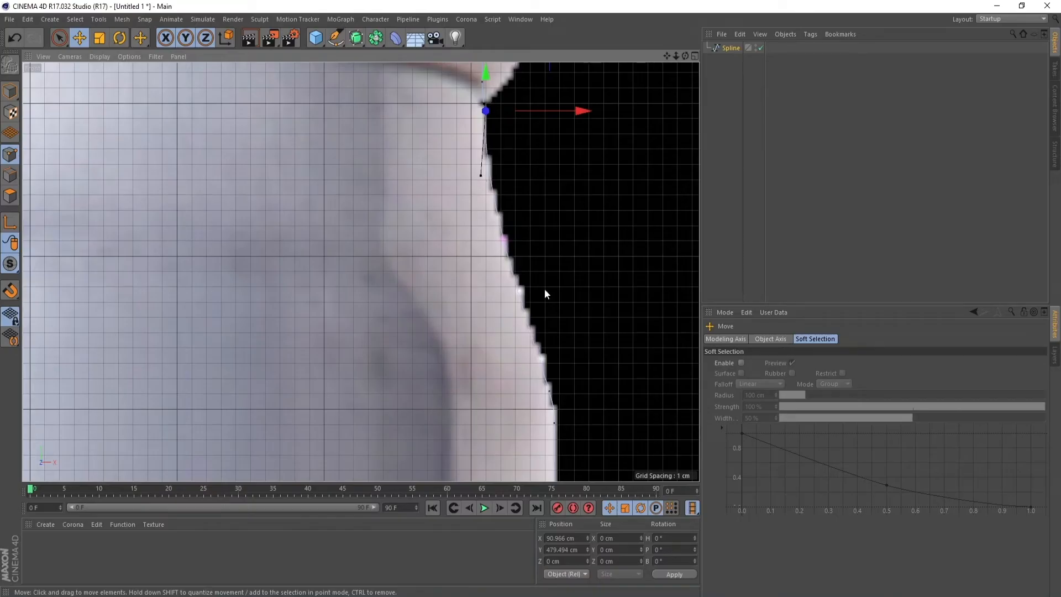
Nudge the lower shoulder chamfer point horizontally to about X 95.7 cm to match the side wall
left_click(558, 427)
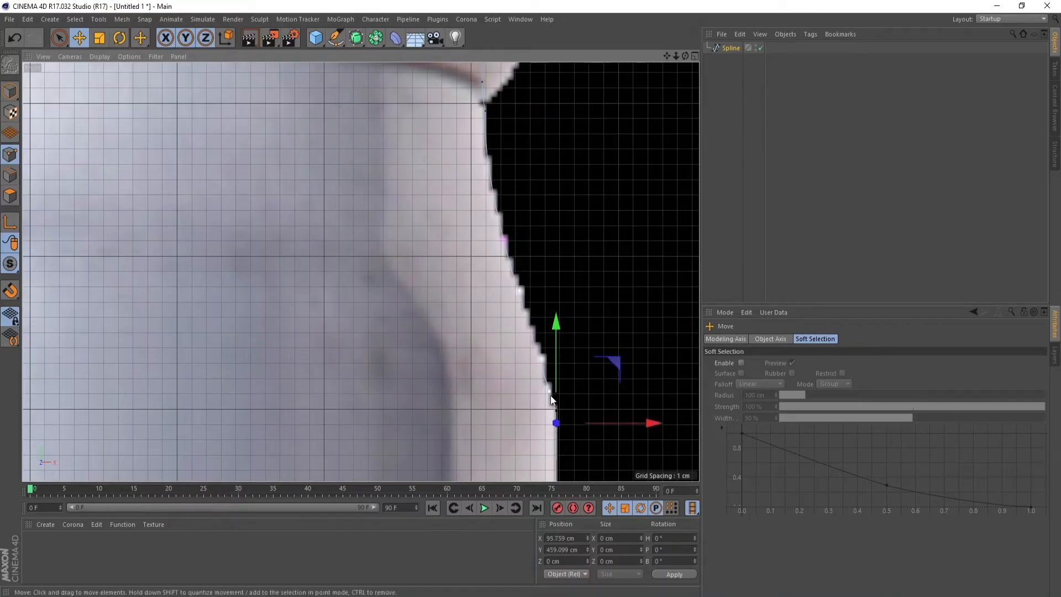
left_click_drag(554, 393, 548, 394)
left_click_drag(582, 424, 587, 426)
Apply Soft Interpolation to the upper point of the can's base taper and bend its tangent along the curved outline
left_click_drag(675, 56, 584, 56)
left_click_drag(667, 56, 673, 0)
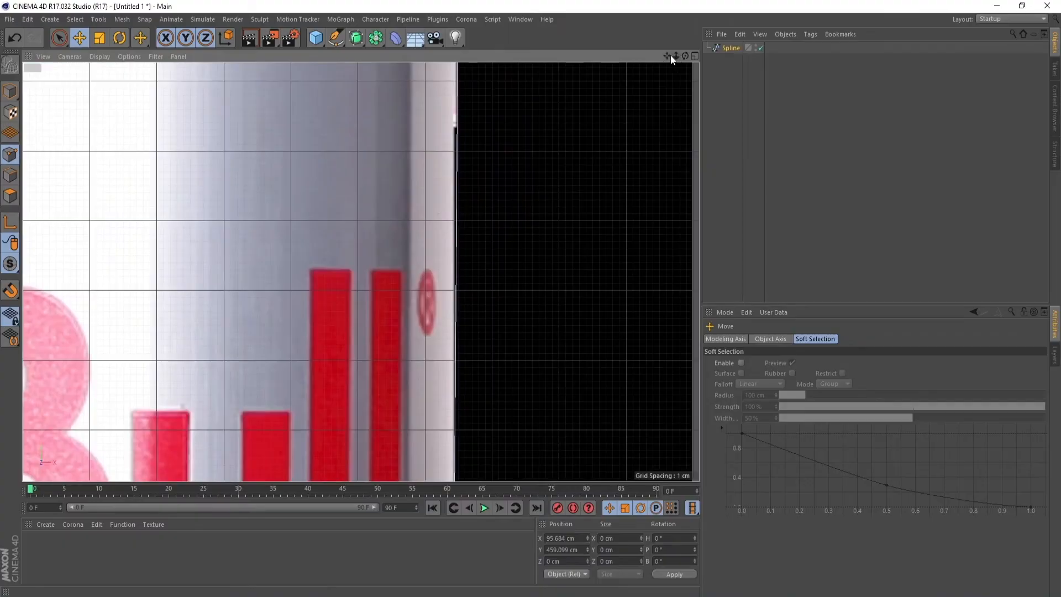
left_click_drag(668, 56, 688, 0)
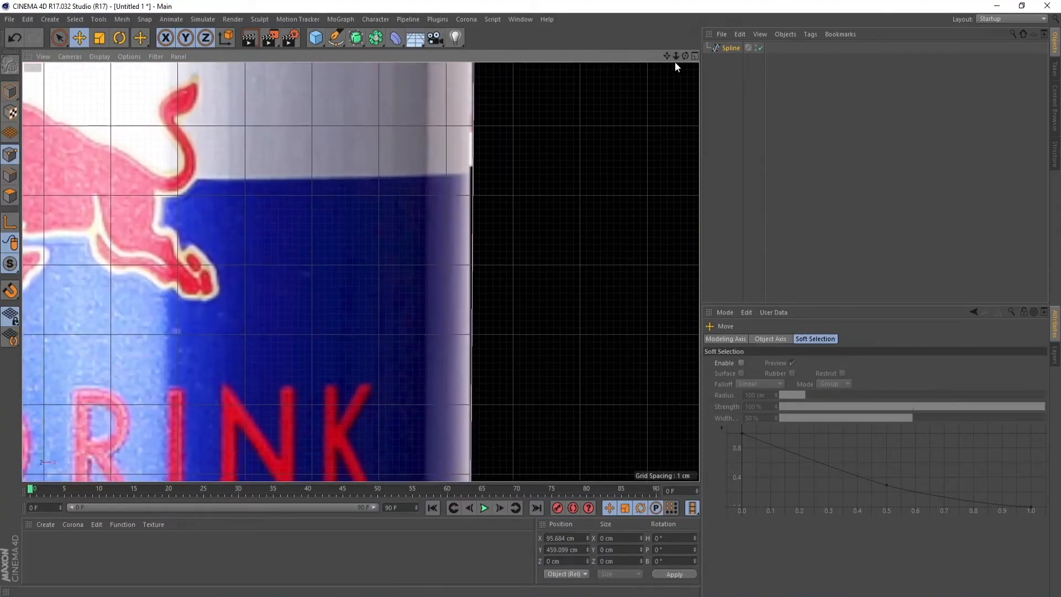
mouse_move(667, 55)
left_mouse_down()
mouse_move(551, 0)
mouse_move(765, 0)
mouse_move(750, 0)
left_mouse_up()
left_click_drag(666, 56, 671, 0)
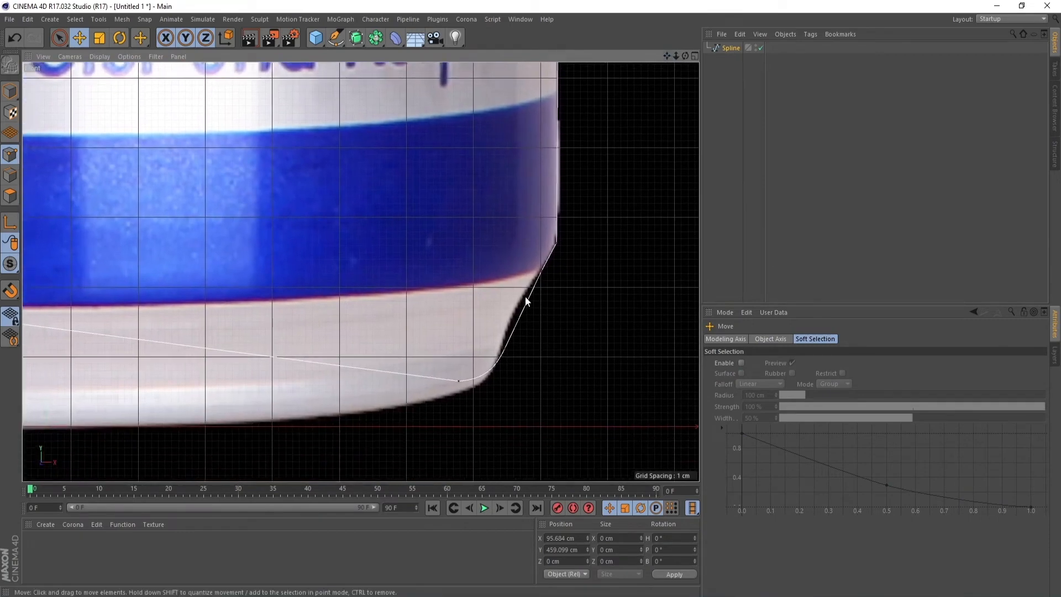
left_click(504, 348)
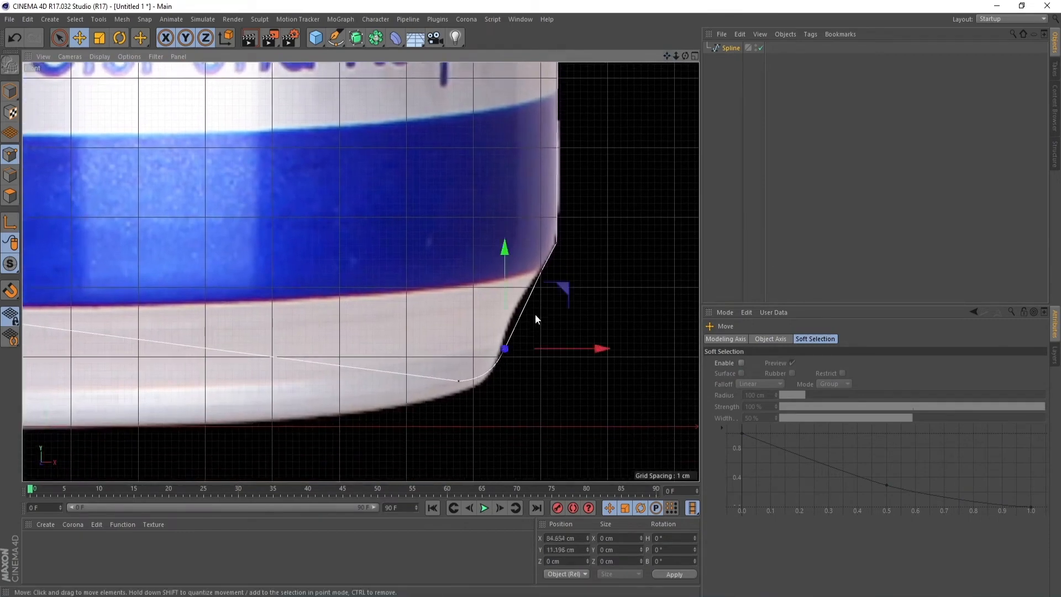
left_click(540, 272)
right_click(540, 271)
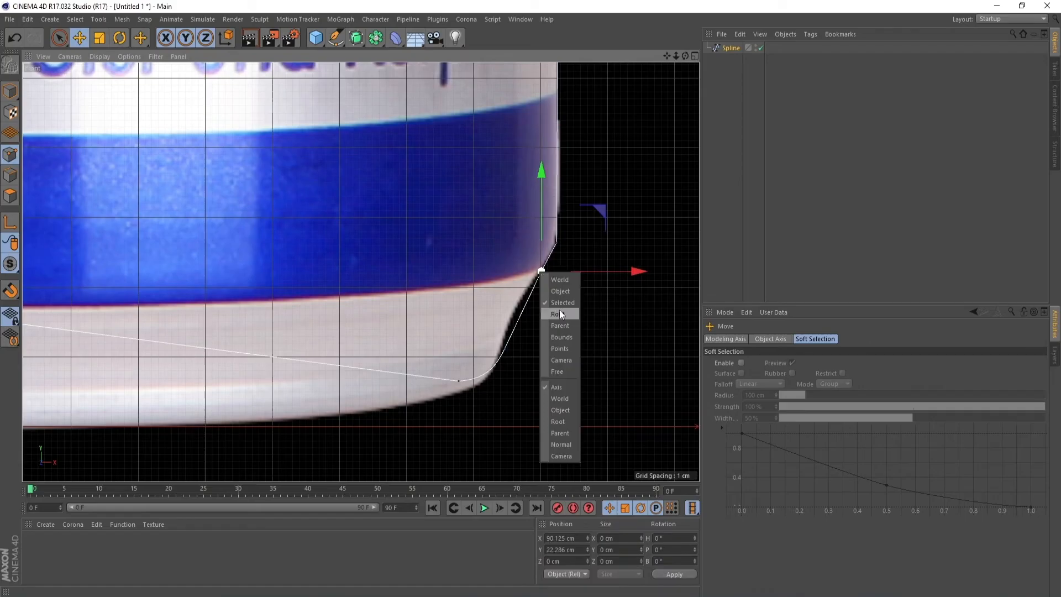
right_click(596, 314)
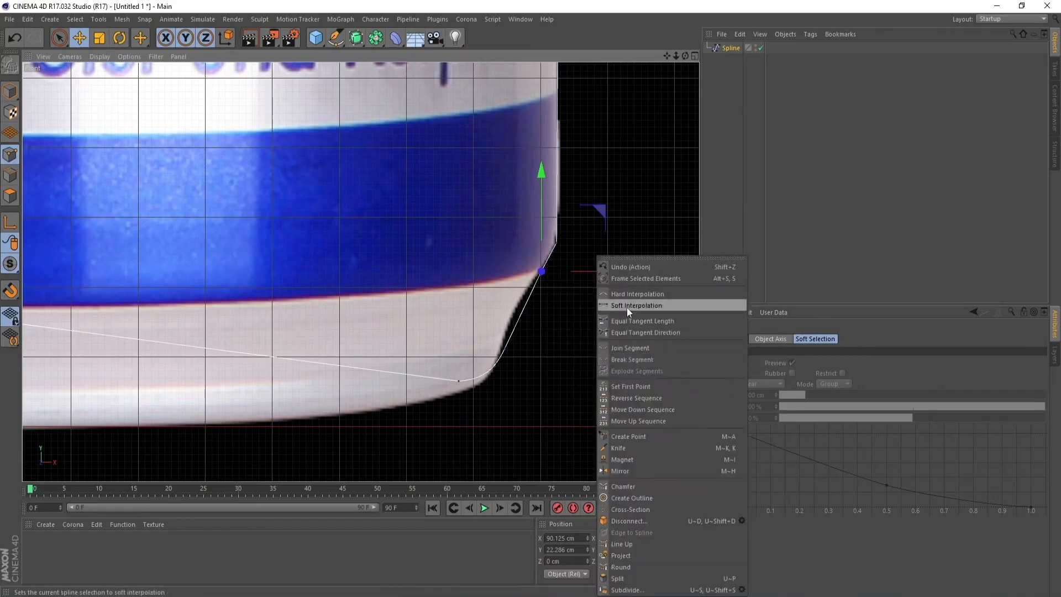
left_click(627, 307)
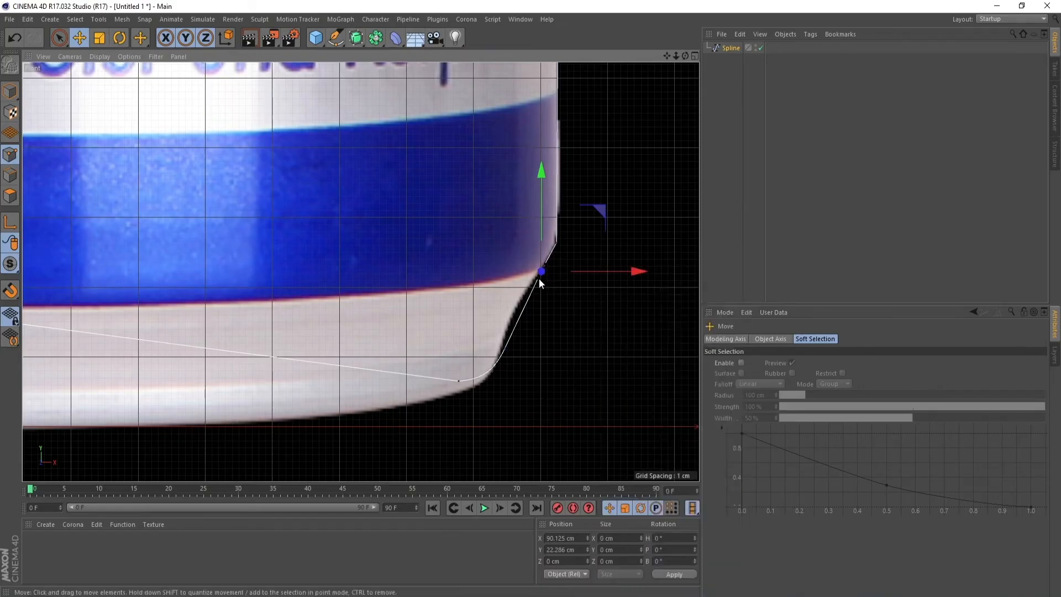
left_click_drag(539, 279, 507, 307)
Move the lower point of the base taper to about X 82.8 cm, Y 8.1 cm to match the reference edge
left_click(504, 350)
left_click_drag(579, 366, 569, 367)
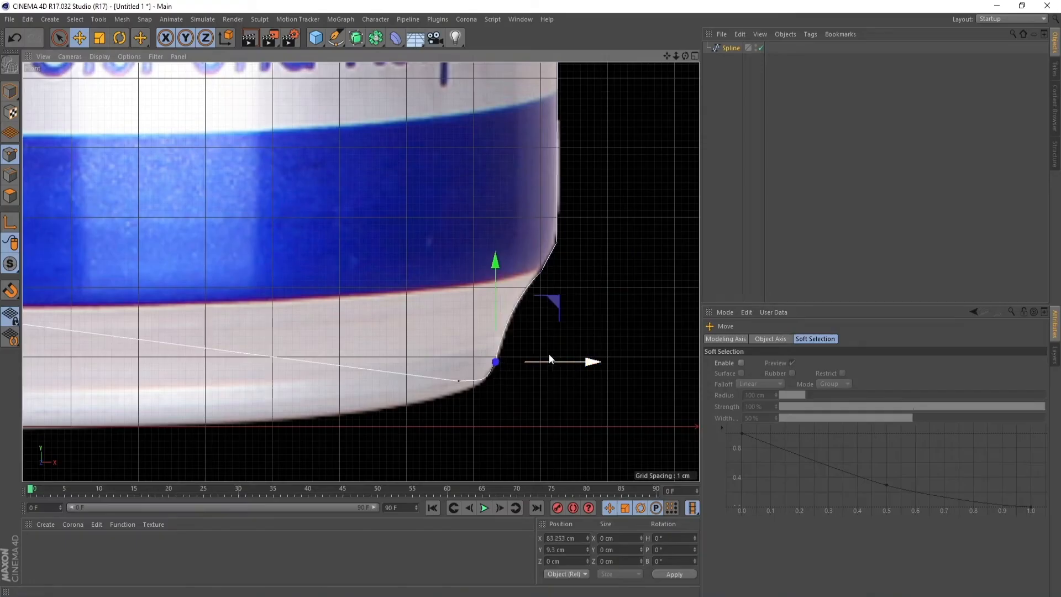
left_click_drag(495, 265, 494, 279)
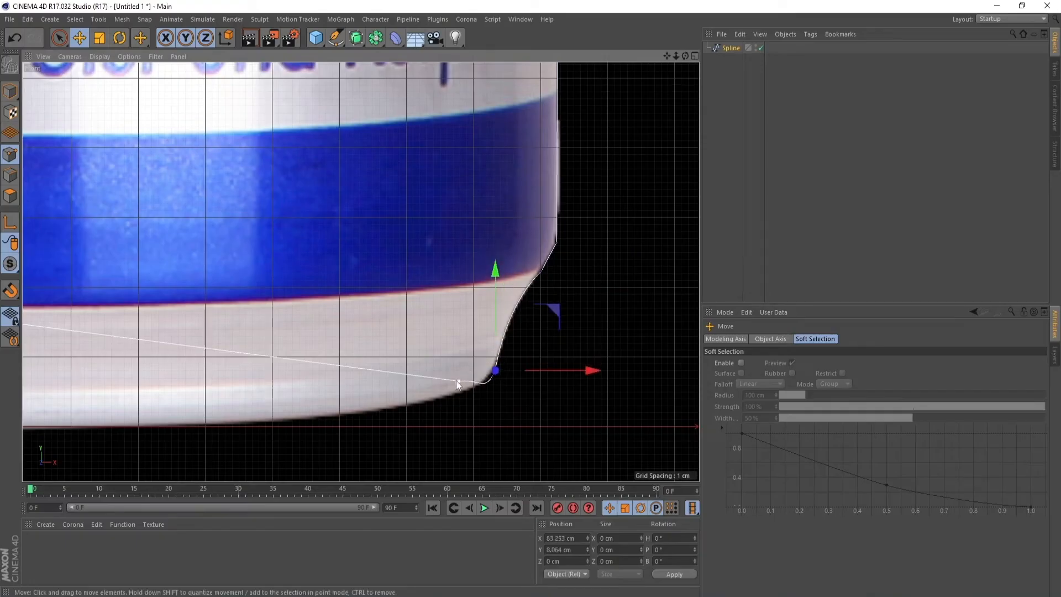
left_click_drag(525, 369, 534, 366)
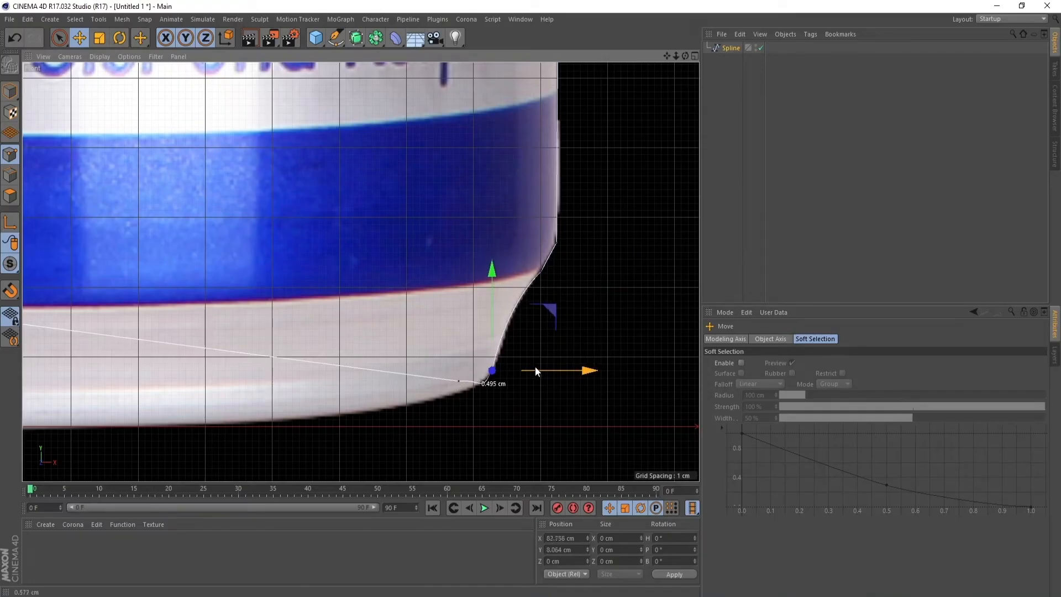
Move the underside point of the base corner to about X 74.4 cm, Y 5.9 cm and tilt its tangent along the rounded edge
left_click(457, 381)
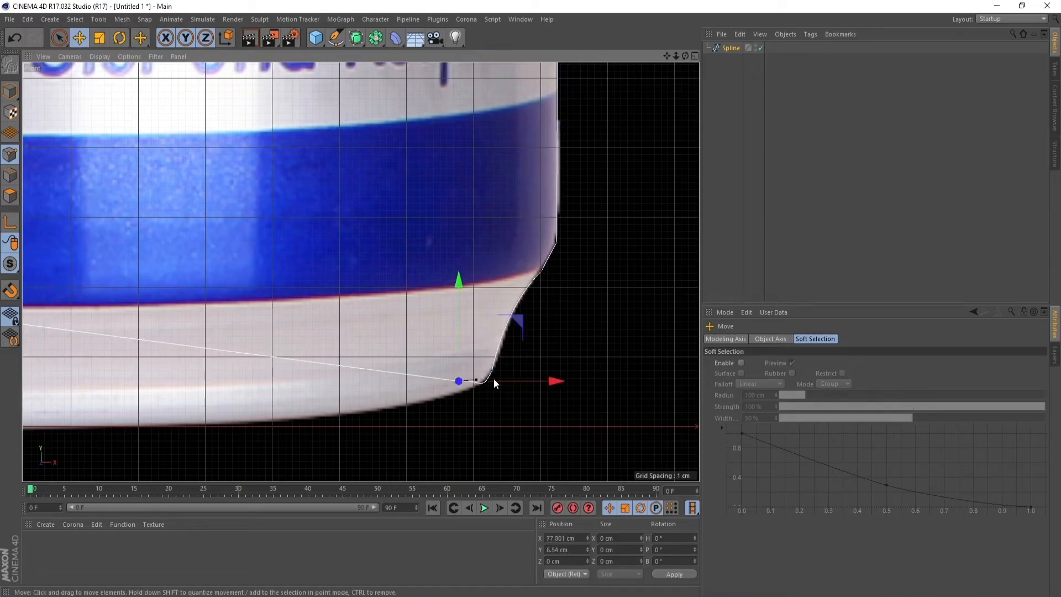
left_click_drag(552, 380, 531, 386)
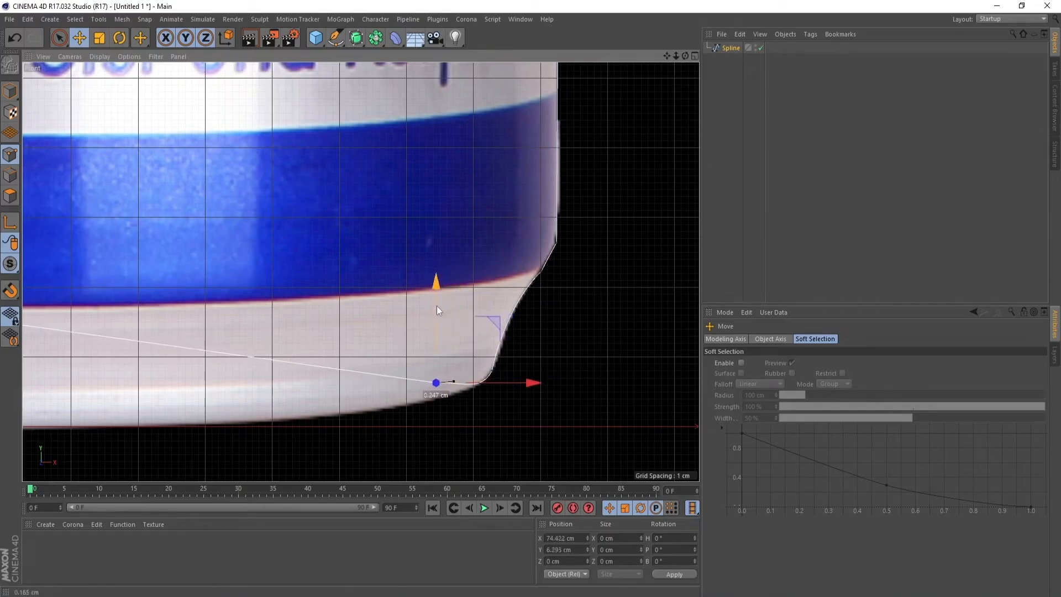
left_click_drag(436, 306, 434, 311)
left_click_drag(454, 384, 457, 391)
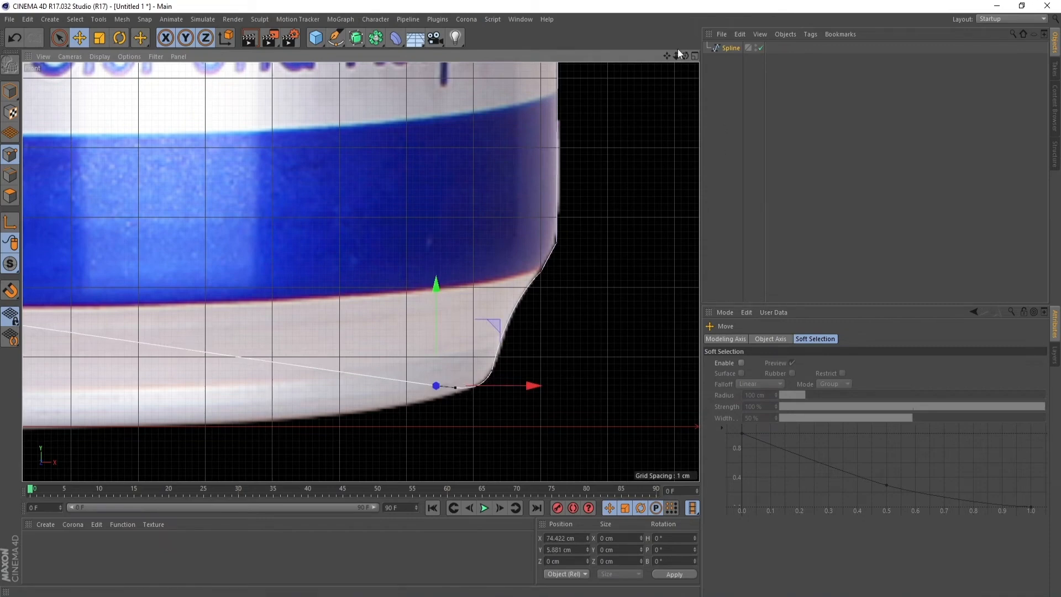
Add a Lathe object and make the can's profile spline its child
scroll(360, 272, "down", 10)
left_click_drag(676, 56, 712, 270)
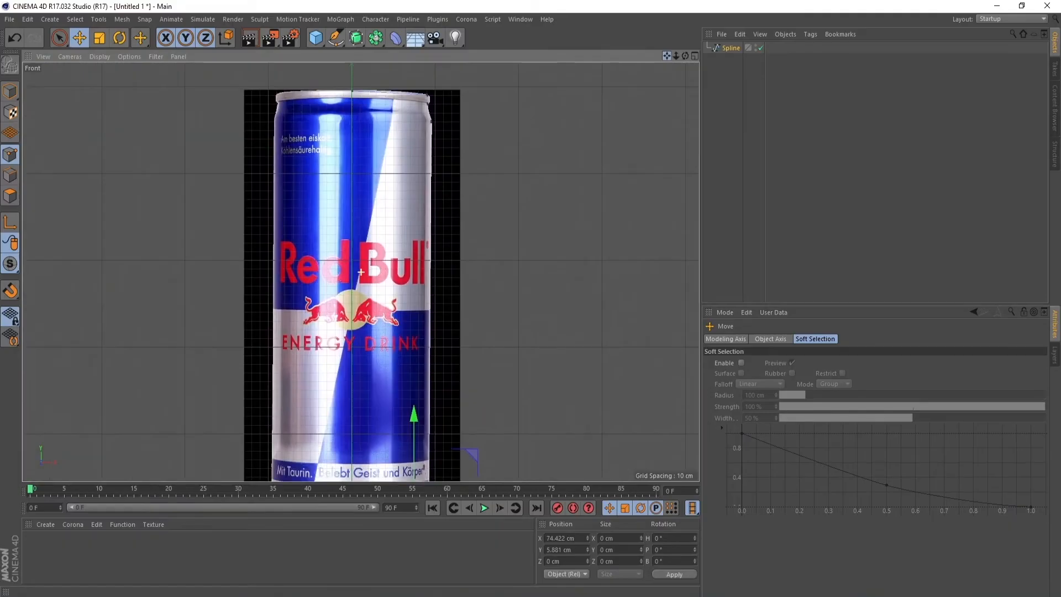
left_click(731, 48)
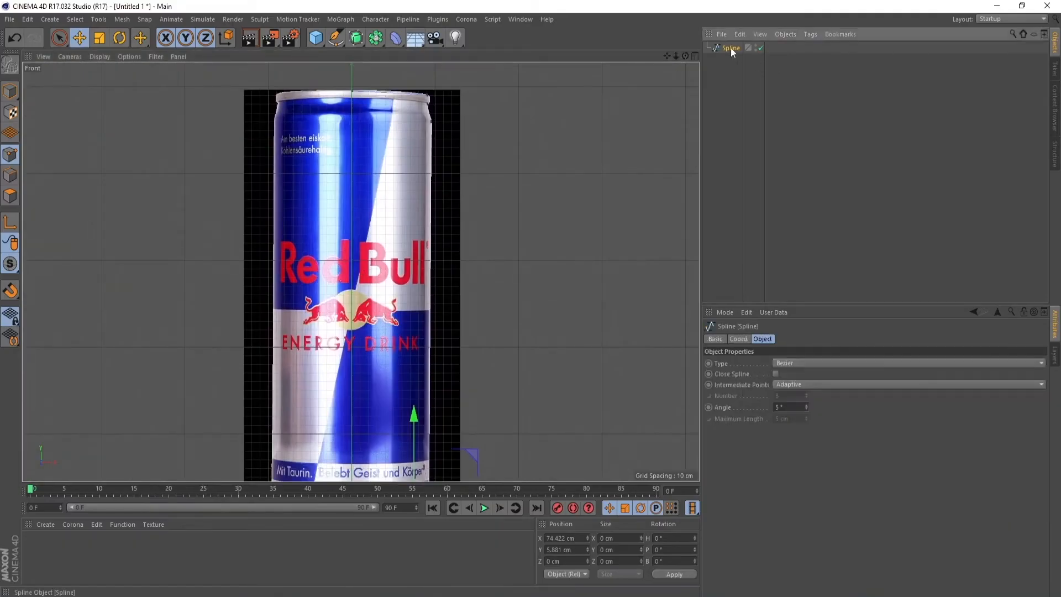
left_click(357, 39)
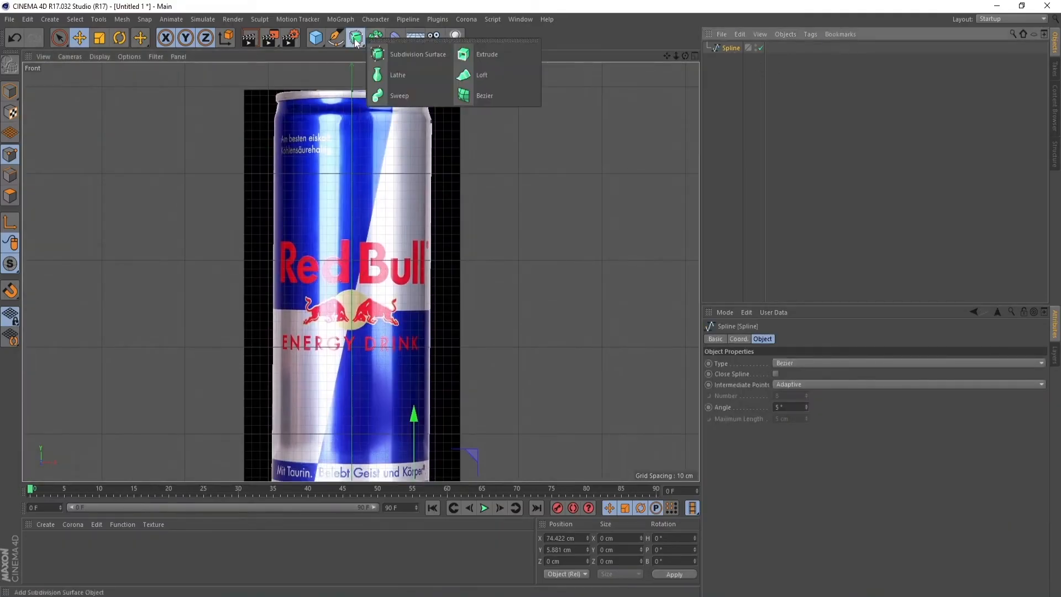
left_click(416, 77)
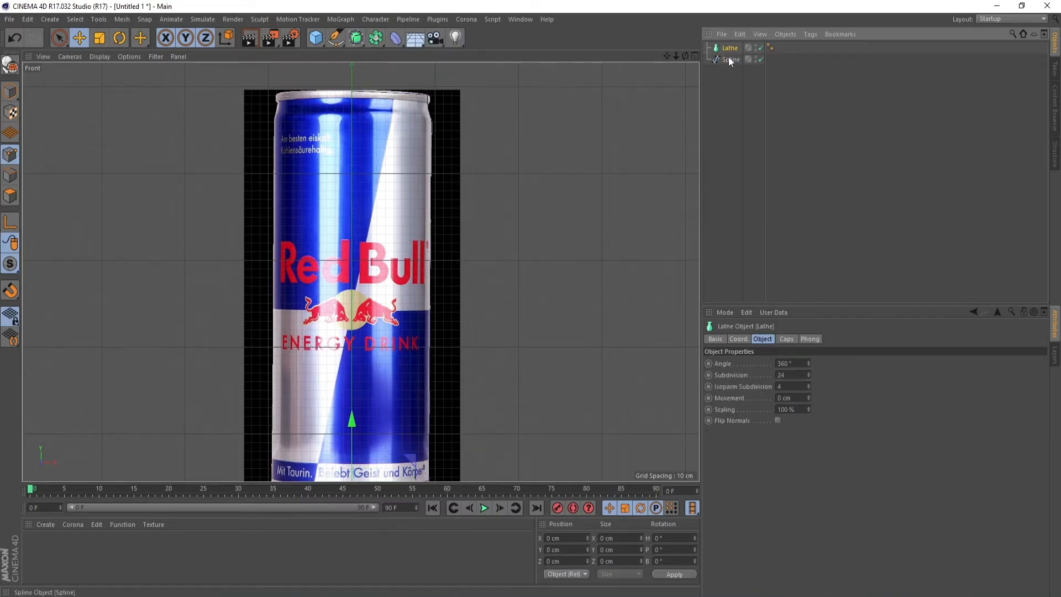
left_click_drag(735, 51, 675, 83)
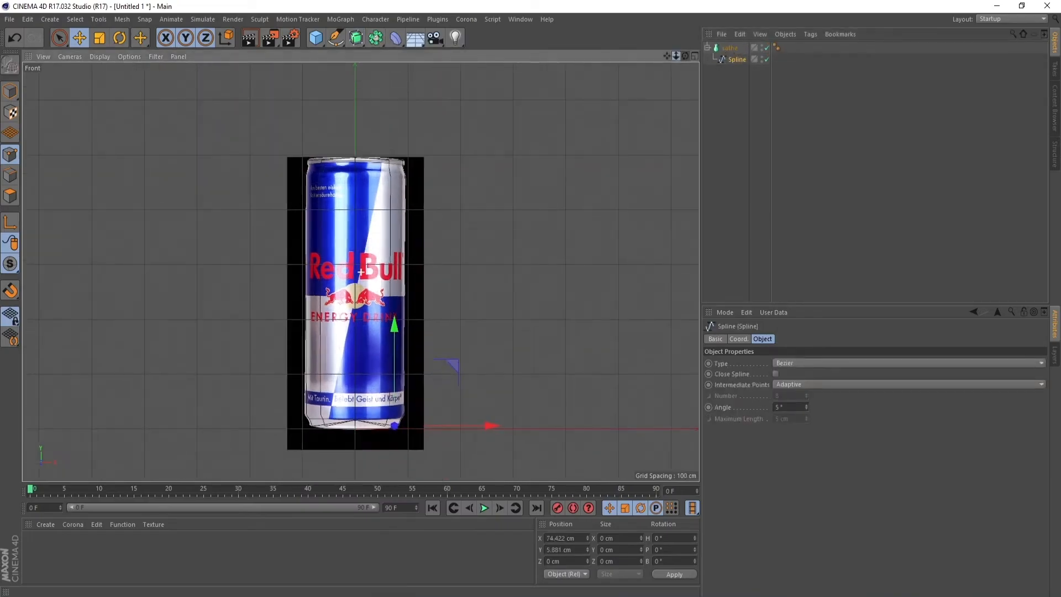
In the perspective view, add a Subdivision Surface and nest the Lathe object with its spline inside it
left_click(695, 57)
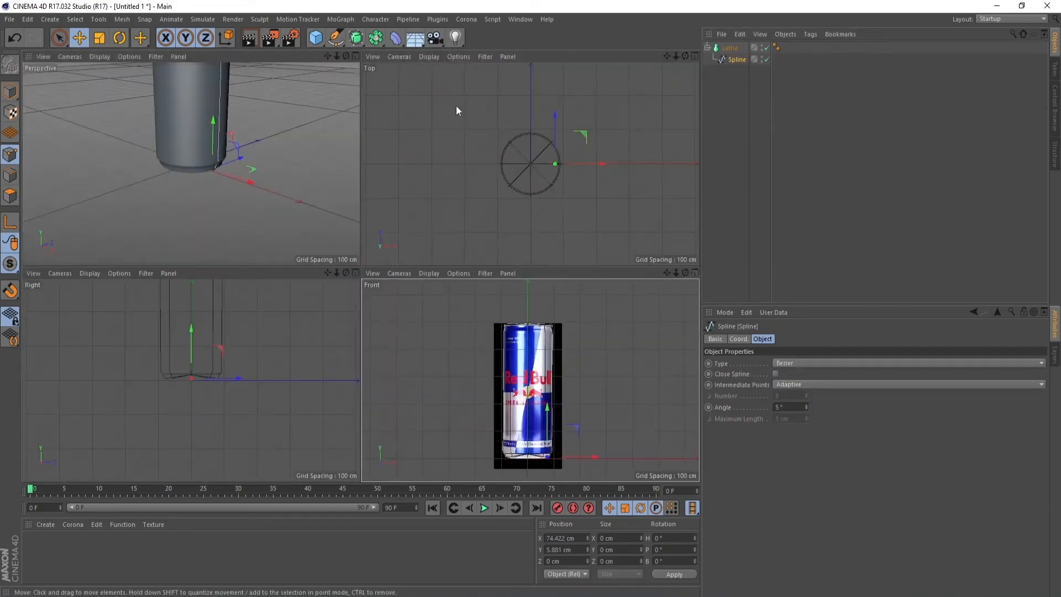
left_click(356, 57)
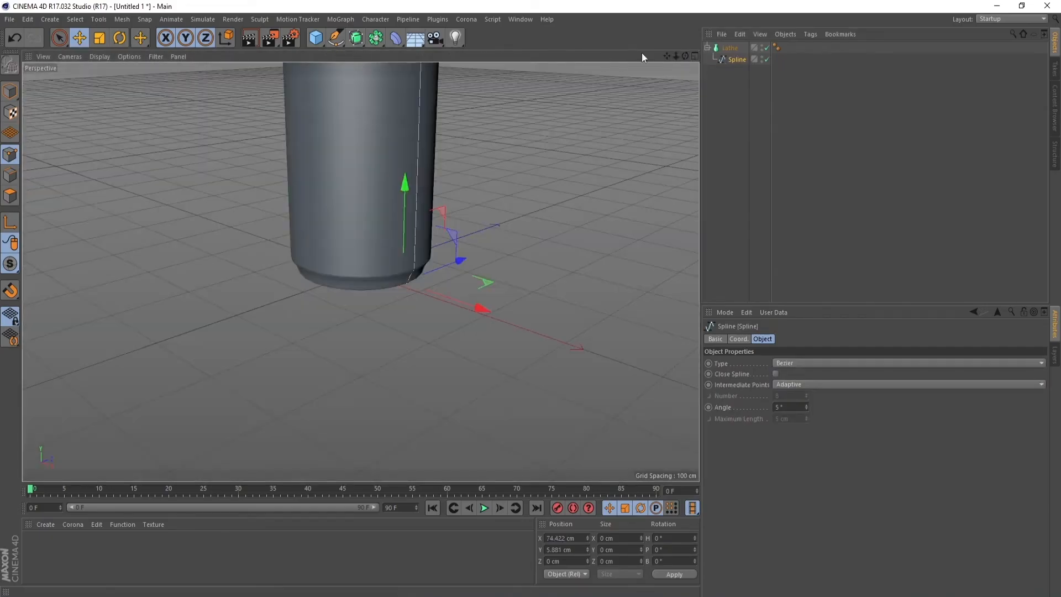
left_click_drag(675, 58, 600, 156)
left_click_drag(686, 56, 720, 40)
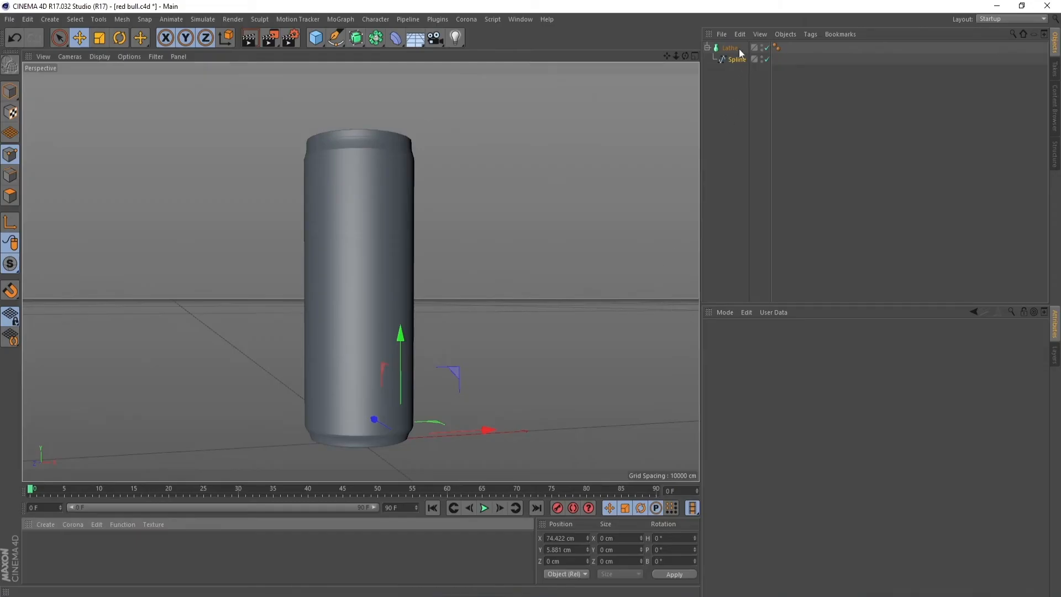
left_click(707, 48)
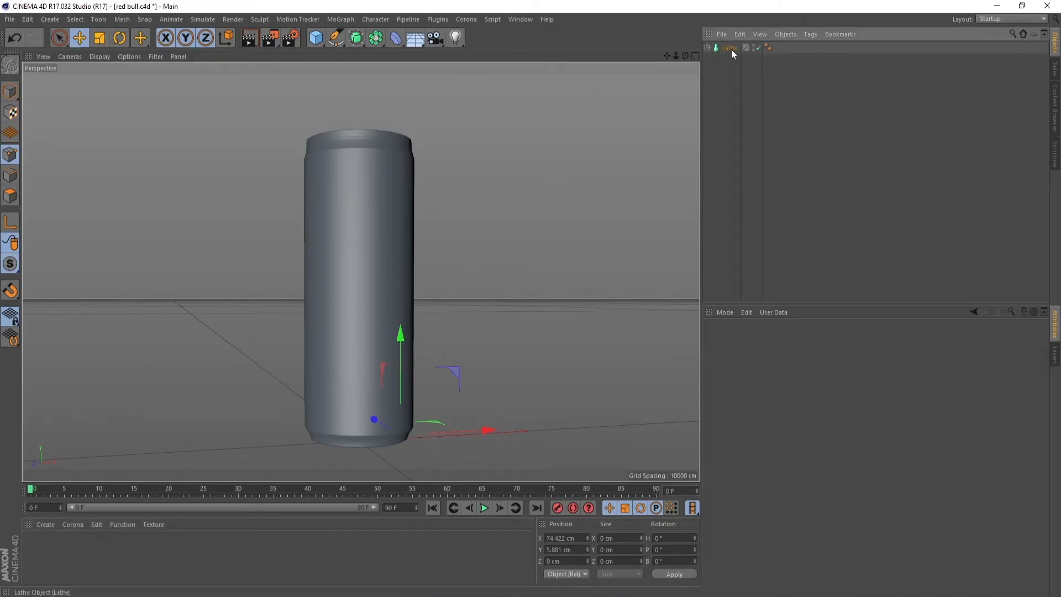
left_click(729, 48)
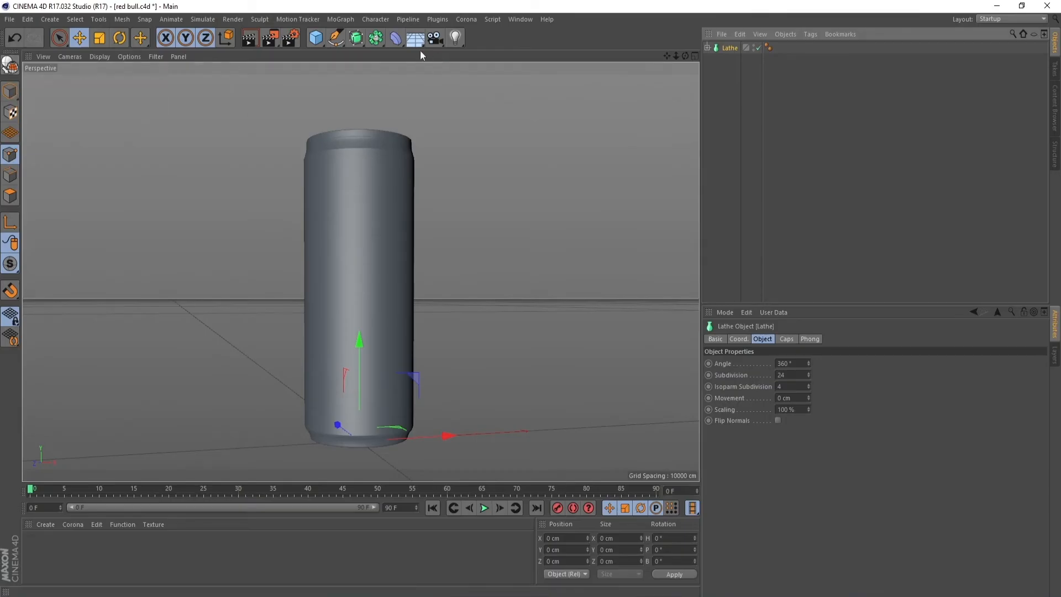
left_click(360, 40)
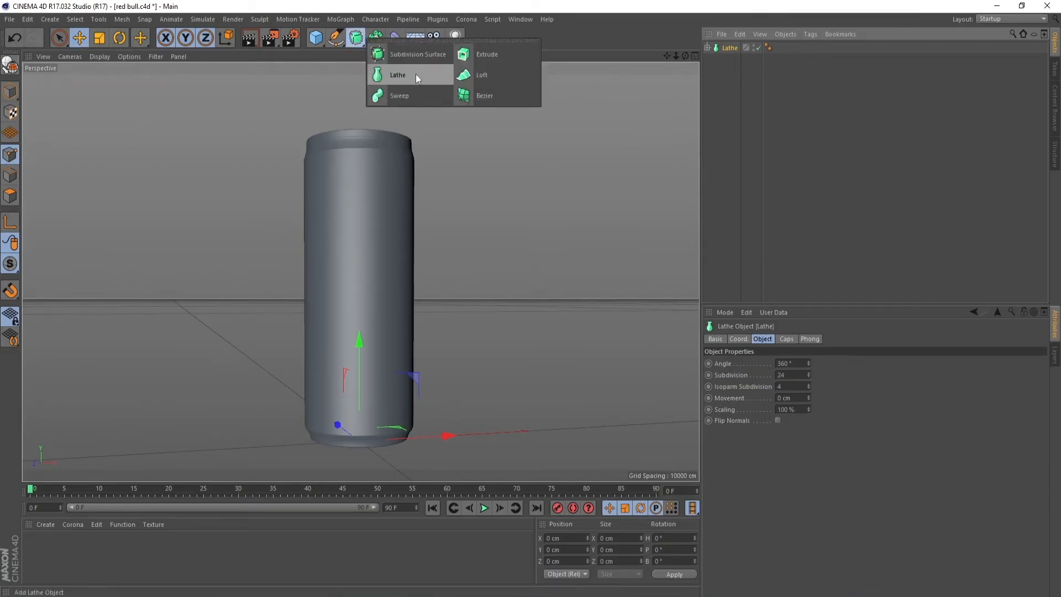
left_click(414, 55)
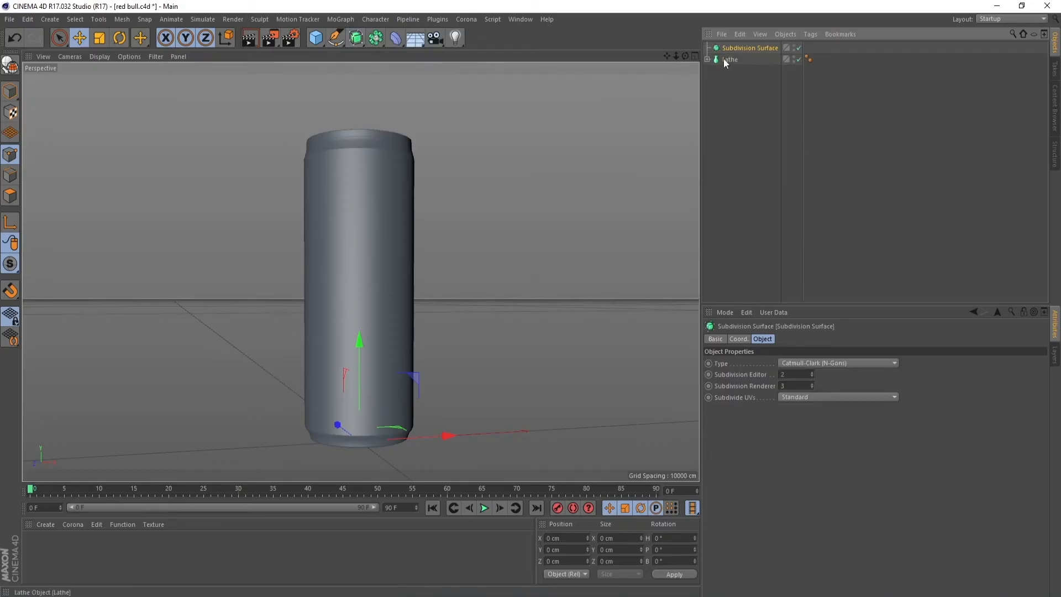
left_click_drag(734, 48, 734, 51)
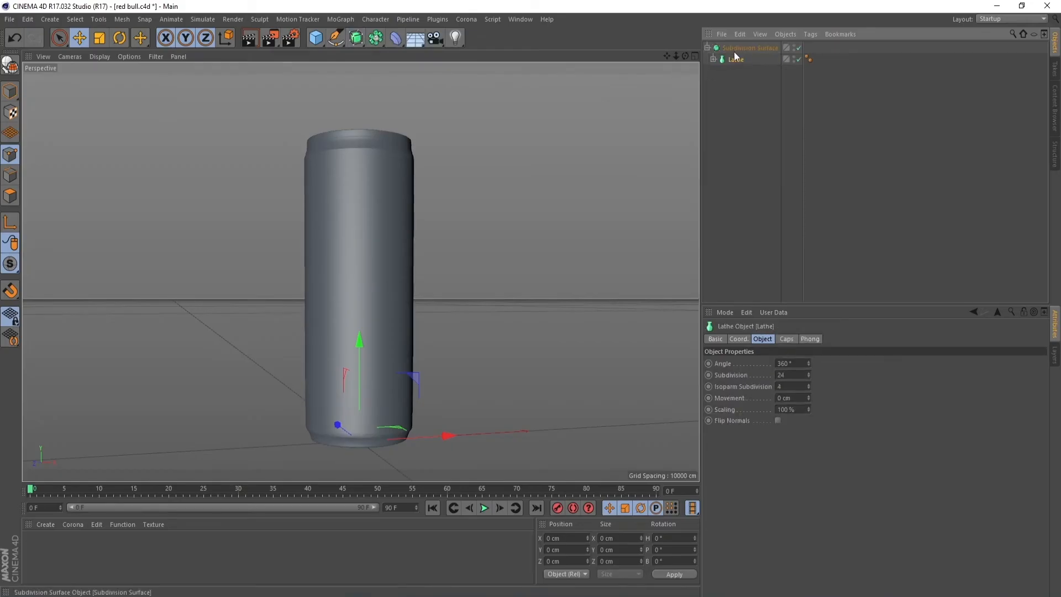
Convert the Subdivision Surface to an editable polygon object and set the viewport display to Gouraud Shading
left_click(732, 49)
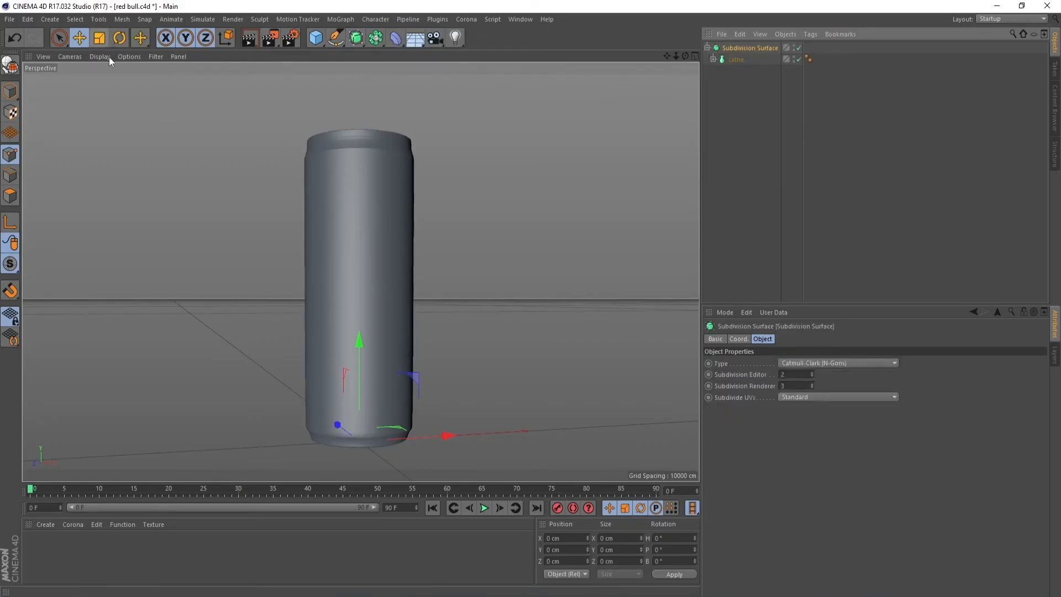
left_click(10, 65)
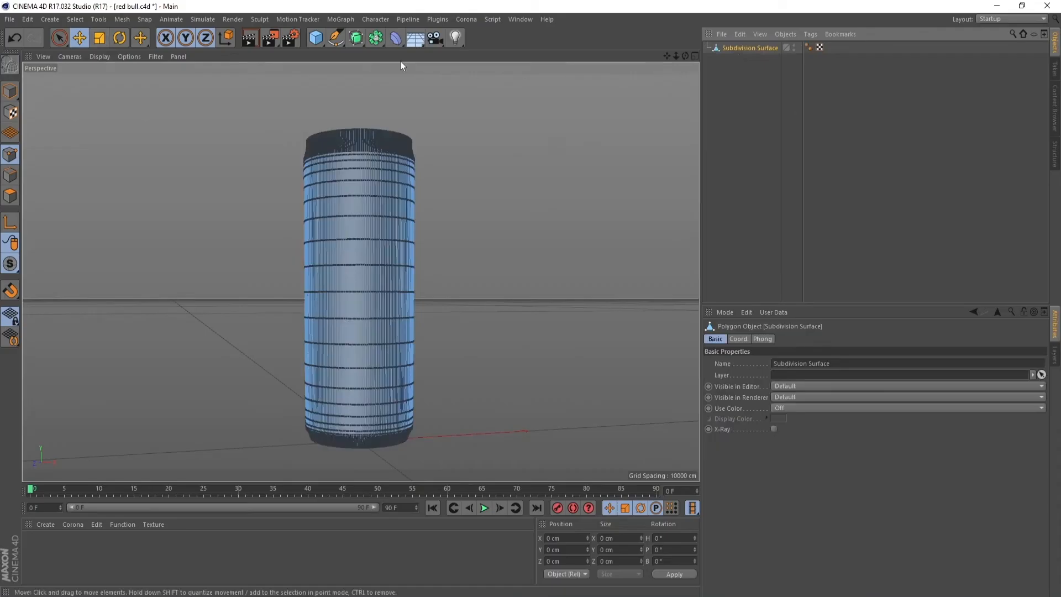
left_click(101, 57)
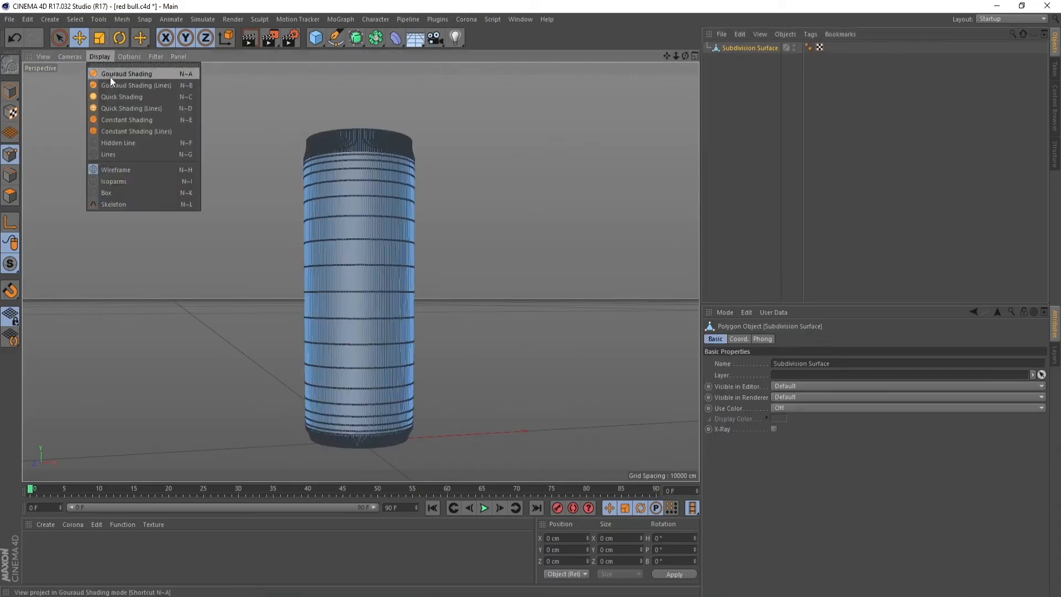
left_click(111, 75)
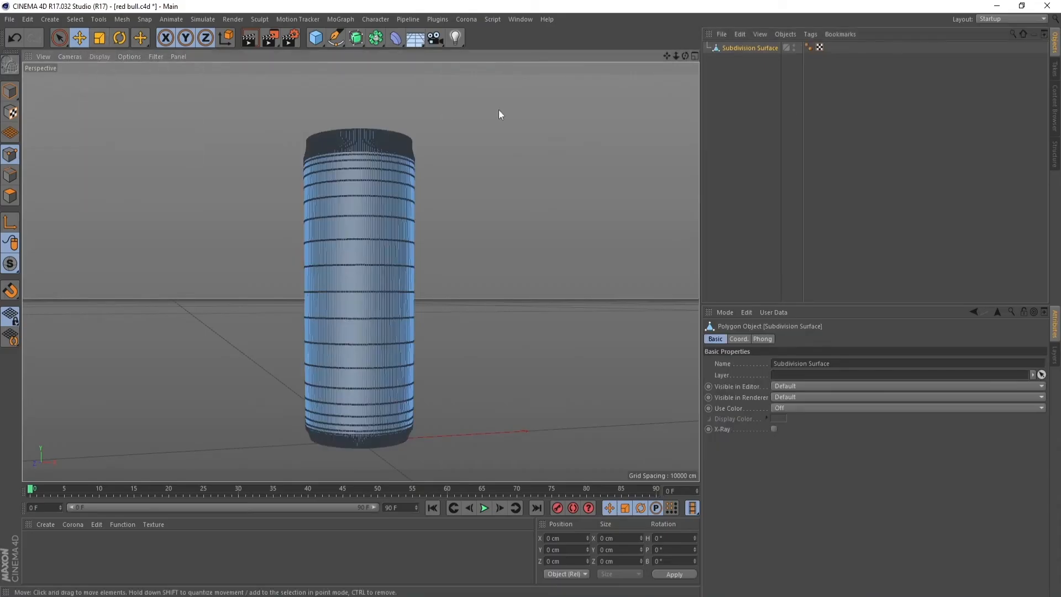
Create a new material and load the image 333 from the Youtube 2 folder as its color texture
left_click(728, 48)
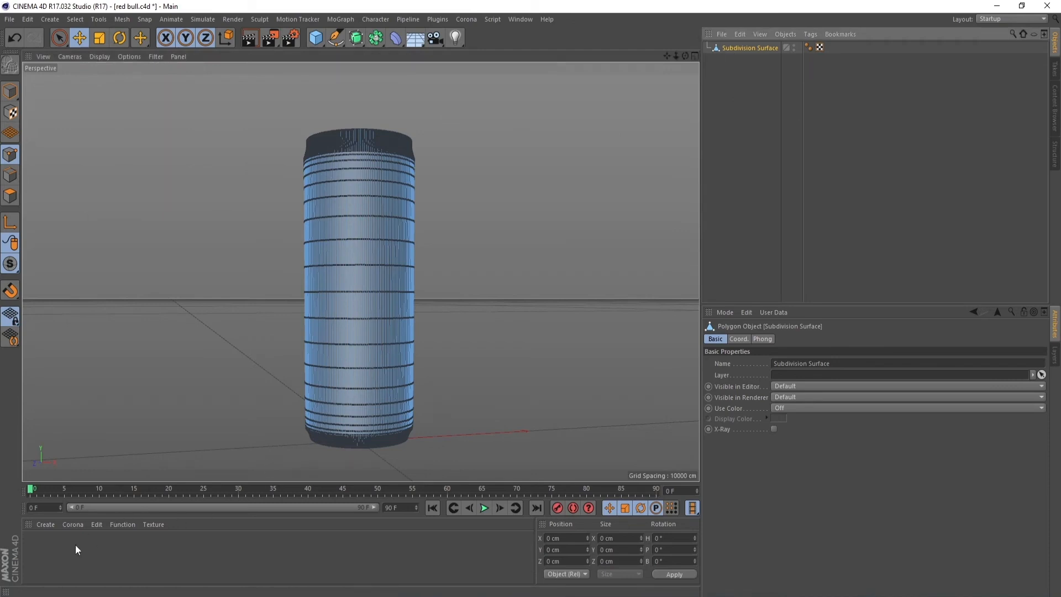
double_click(48, 549)
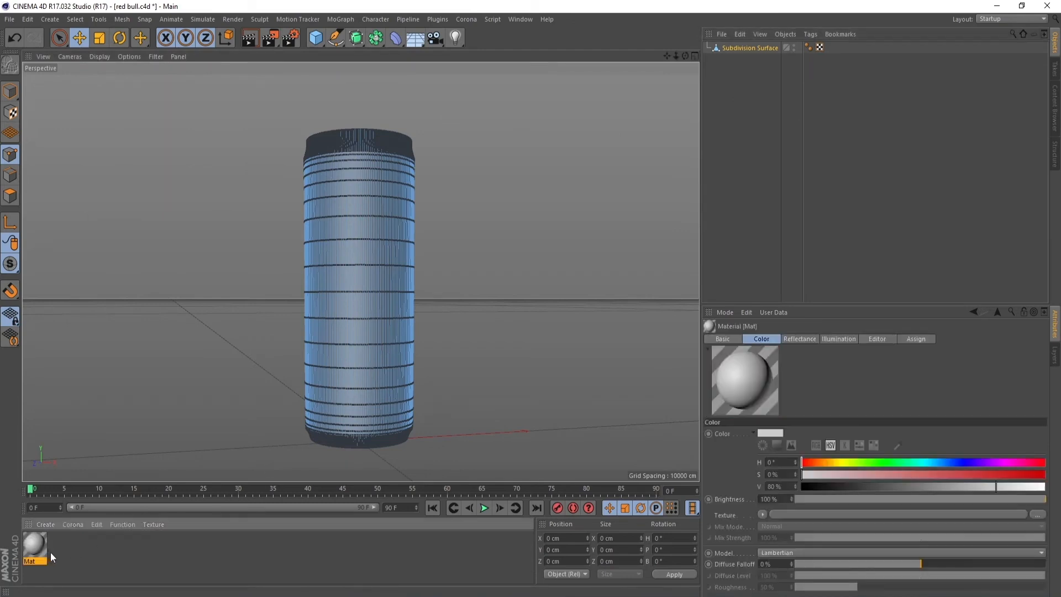
double_click(36, 547)
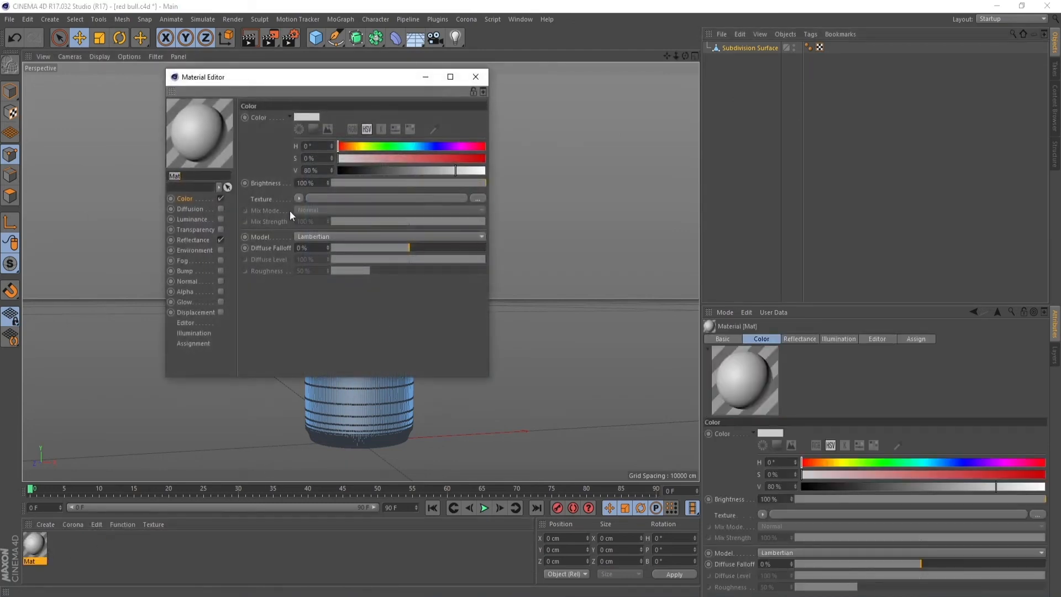
left_click(477, 199)
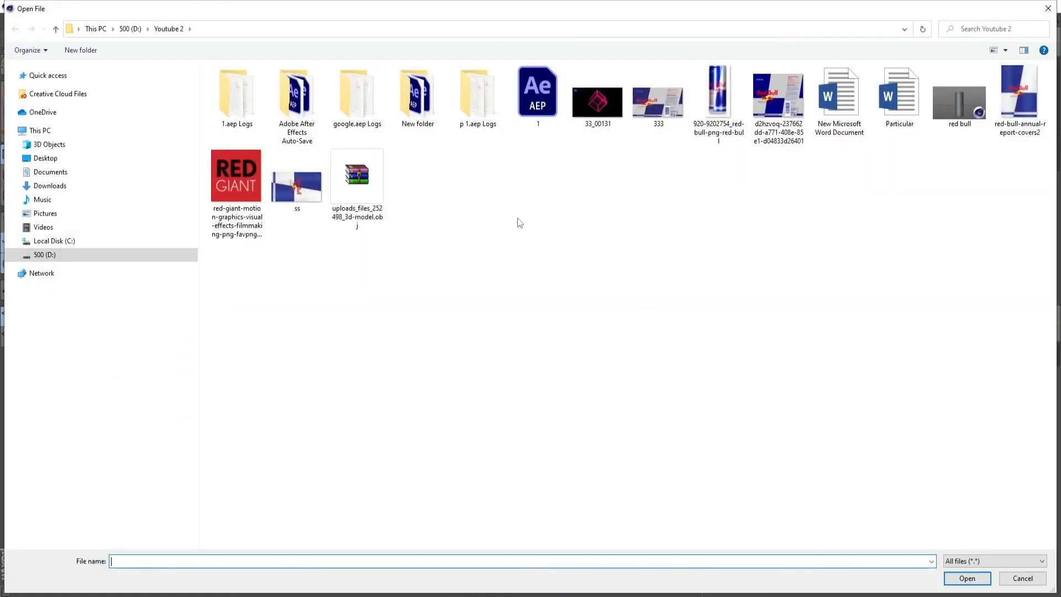
double_click(668, 121)
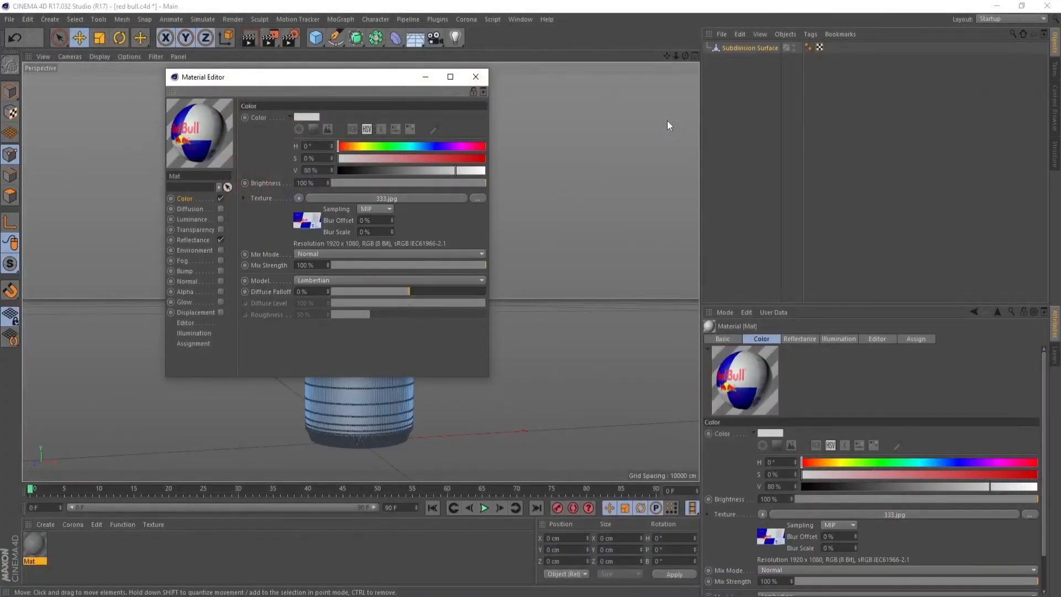
Replace the material's color texture with d2hzvoq-237662dd-a771-408e-85e1-d04833d26401.png and apply the material to the can
left_click(477, 199)
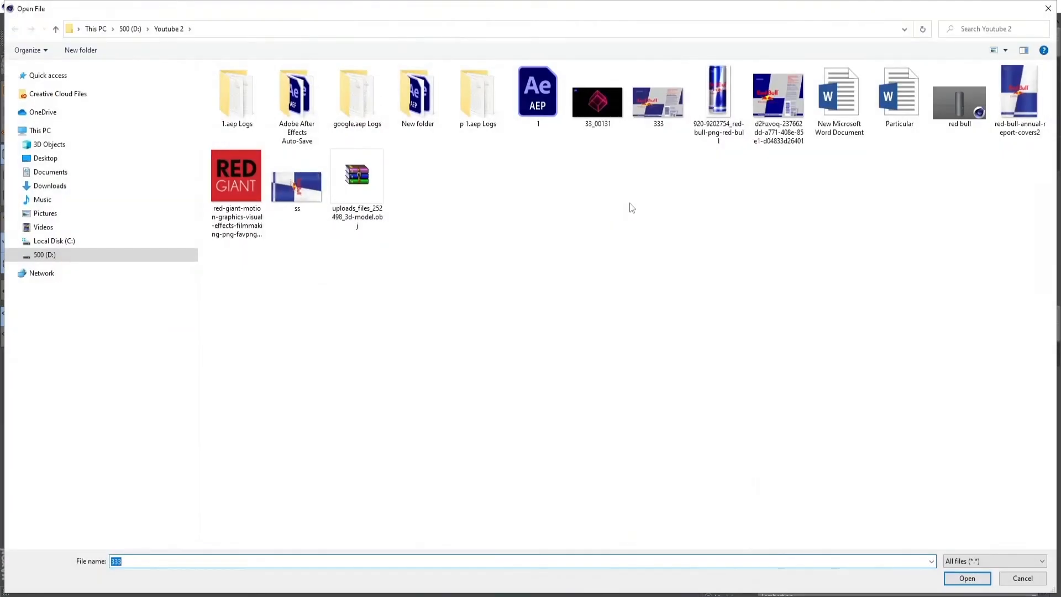
double_click(776, 107)
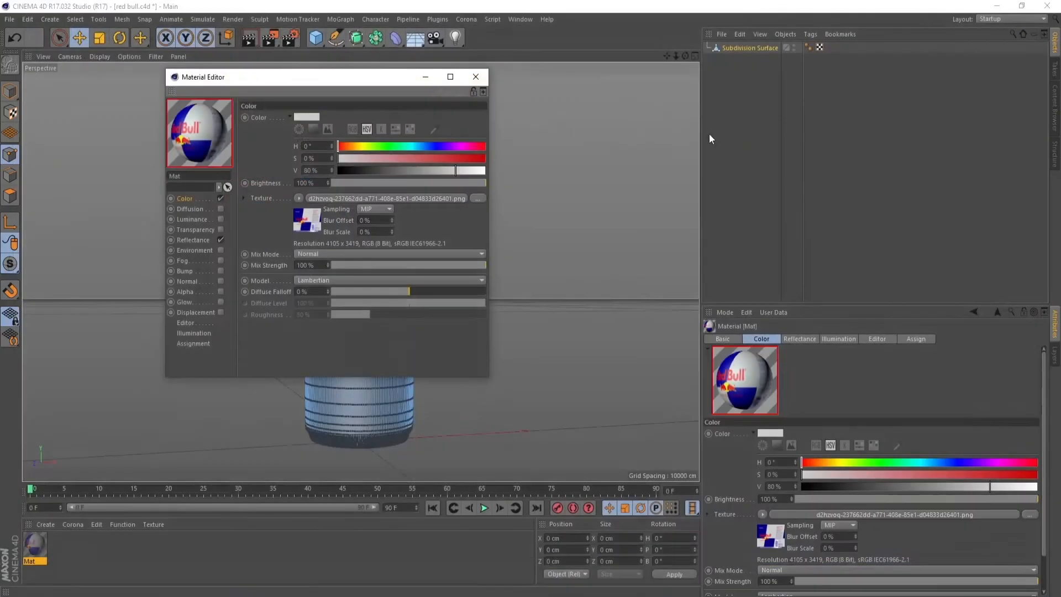
left_click(476, 77)
left_click_drag(35, 547, 760, 49)
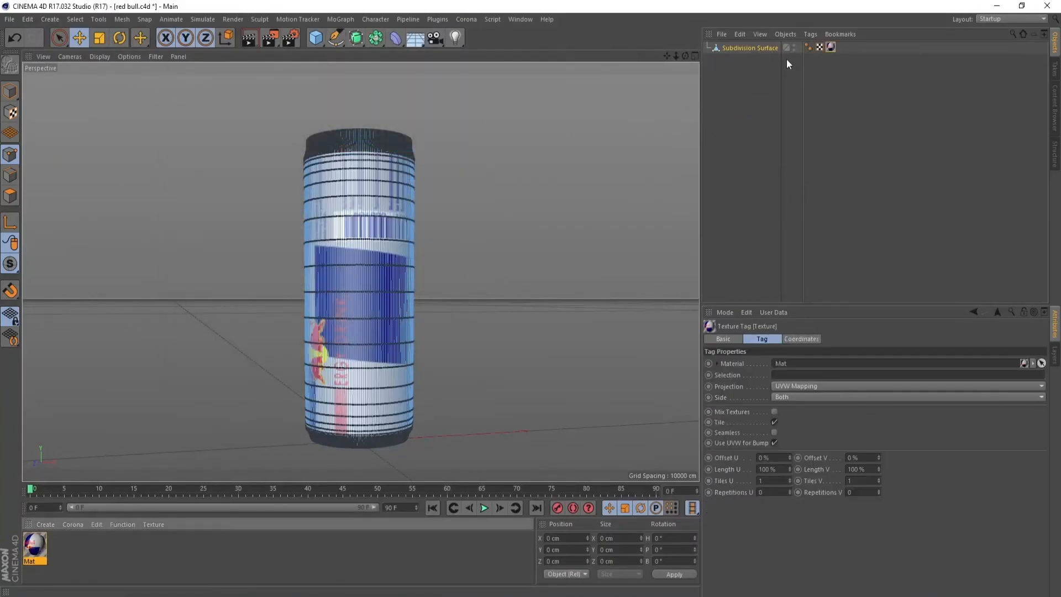
left_click(735, 122)
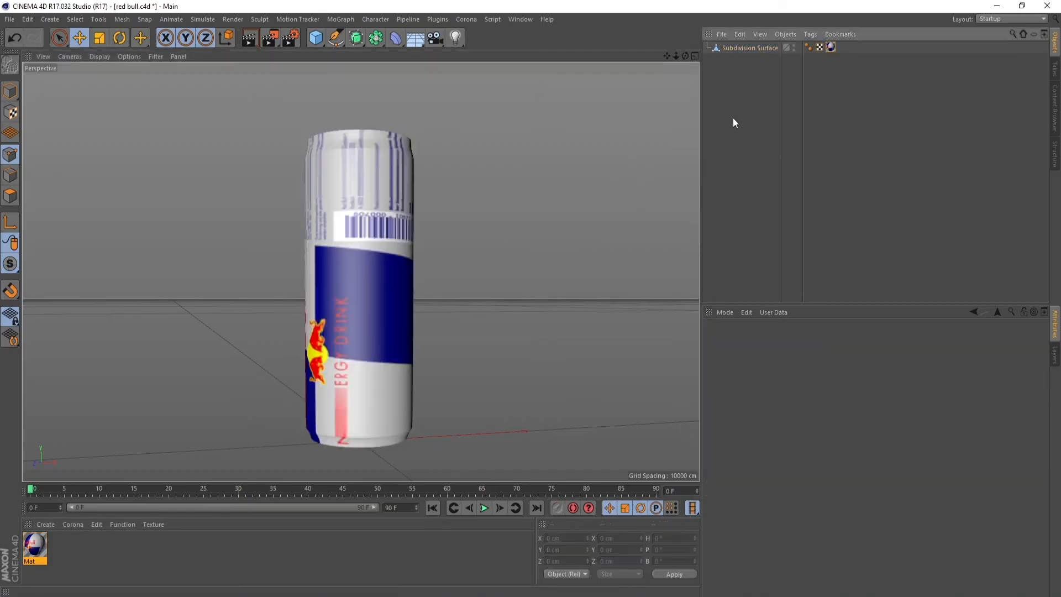
Set the can's texture tag to Cylindrical projection and turn off Tile
left_click(830, 48)
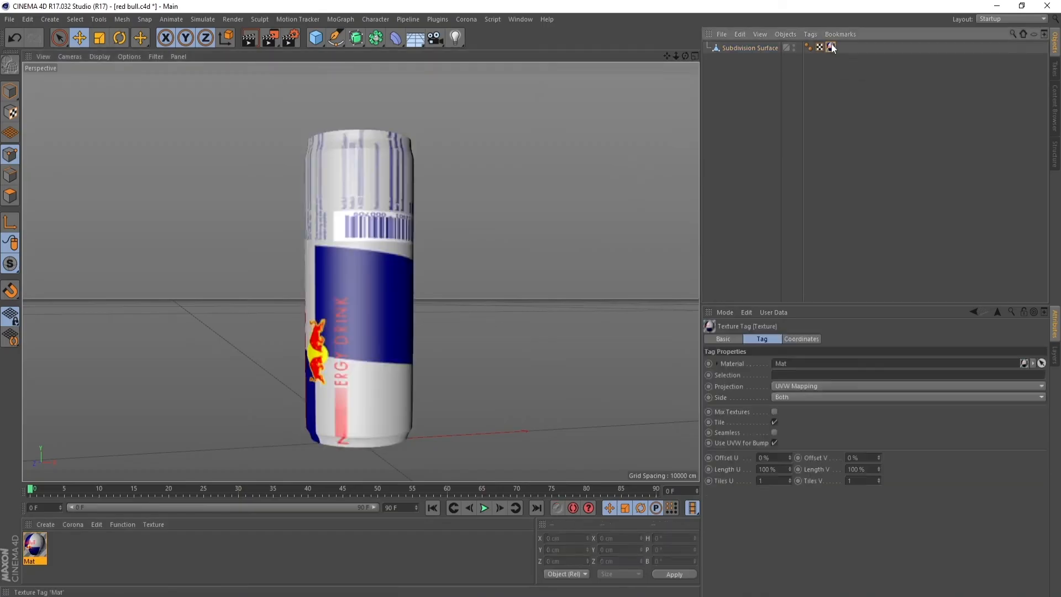
left_click(806, 387)
left_click(807, 405)
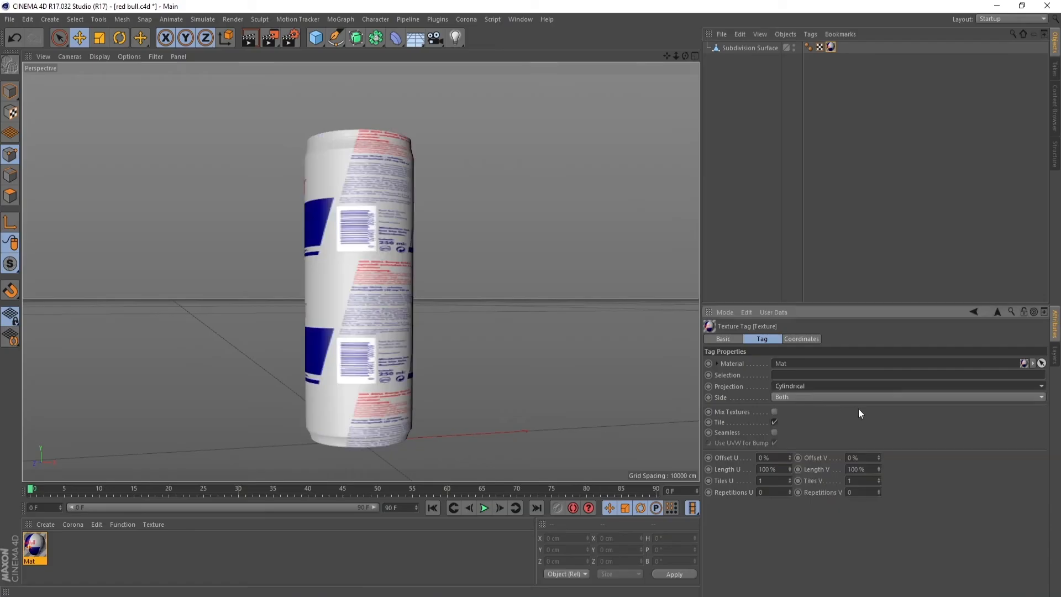
left_click(774, 422)
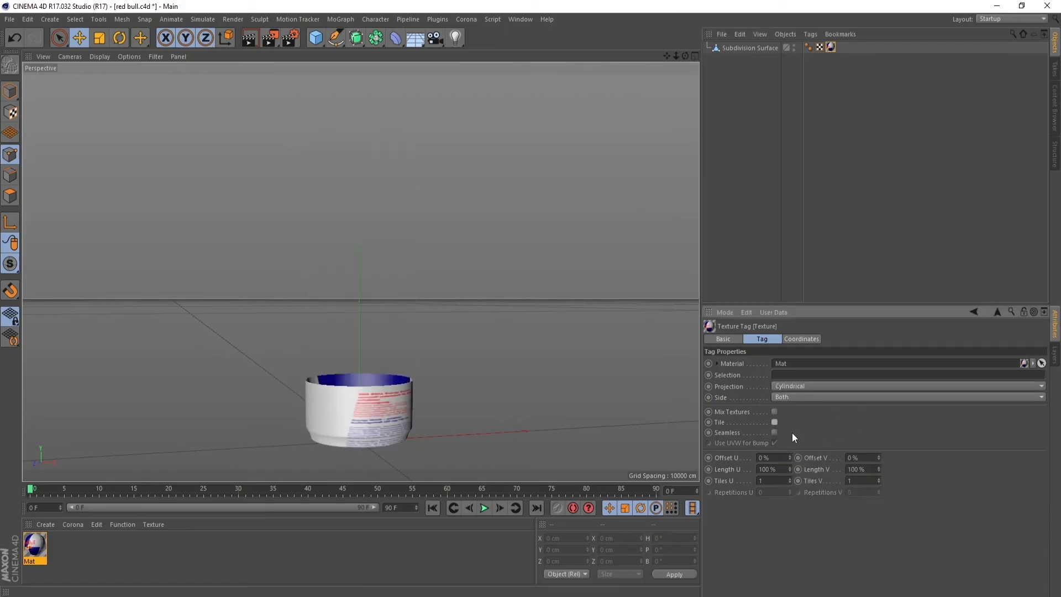
Stretch the label vertically over the can with Length V at 248.833 % and Offset V at -191 %
mouse_move(878, 481)
left_mouse_down()
mouse_move(875, 452)
mouse_move(879, 465)
left_mouse_up()
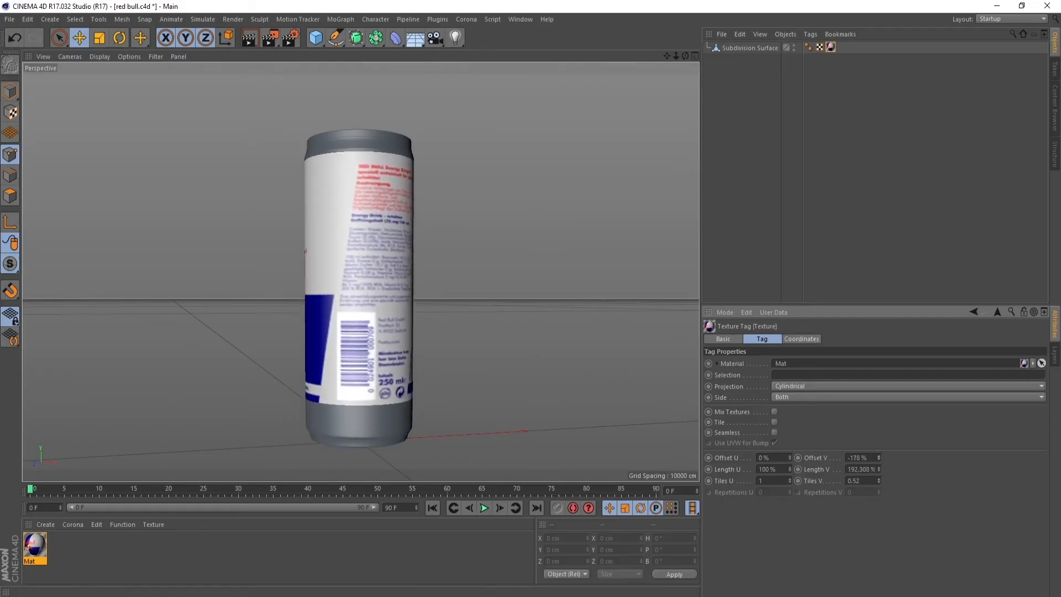
left_click_drag(685, 56, 784, 51)
mouse_move(675, 56)
left_mouse_down()
mouse_move(644, 57)
mouse_move(678, 65)
left_mouse_up()
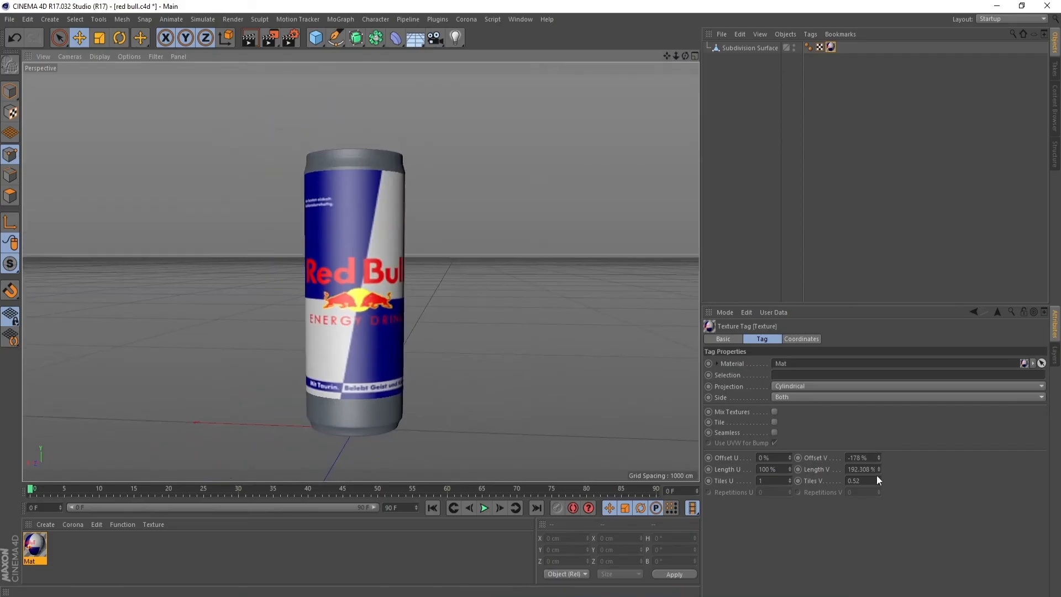
left_click_drag(879, 469, 879, 442)
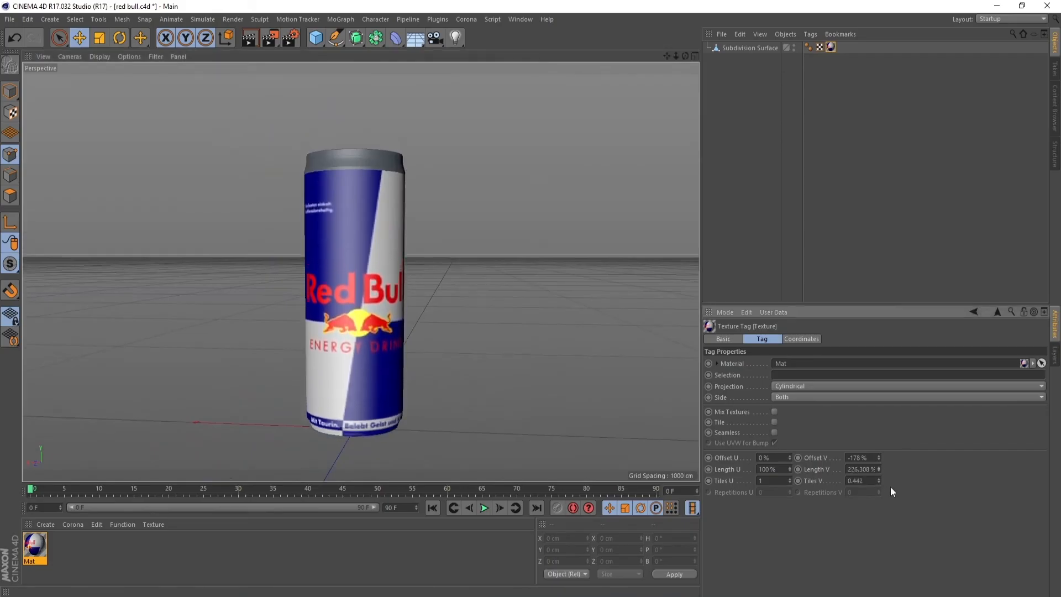
mouse_move(878, 487)
left_mouse_down()
mouse_move(880, 456)
mouse_move(878, 484)
left_mouse_up()
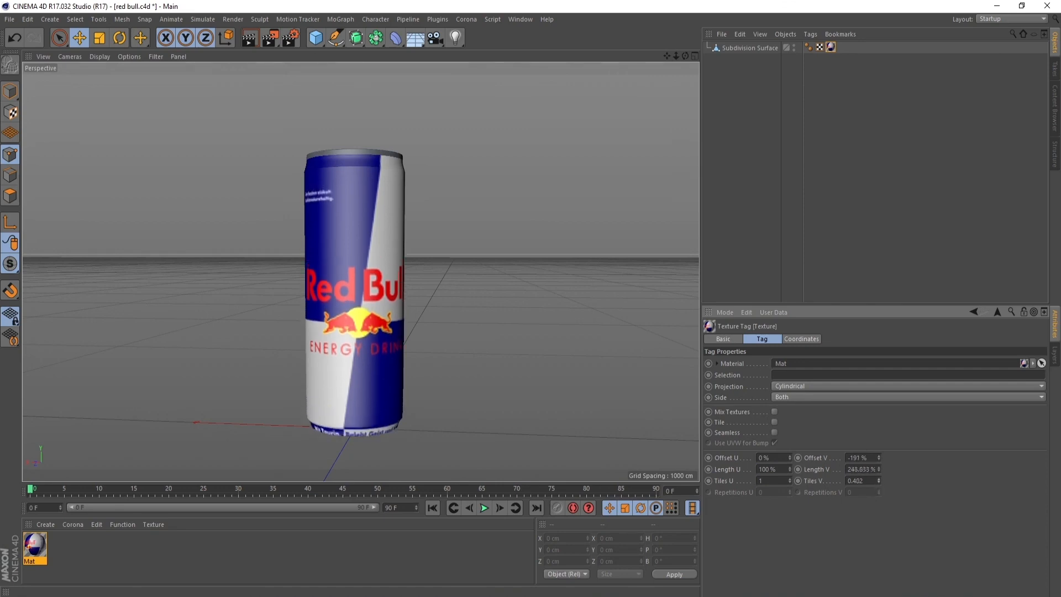
Fine-tune the label's vertical position by setting Offset V to -196 %, and check the can from the front
left_click(881, 456)
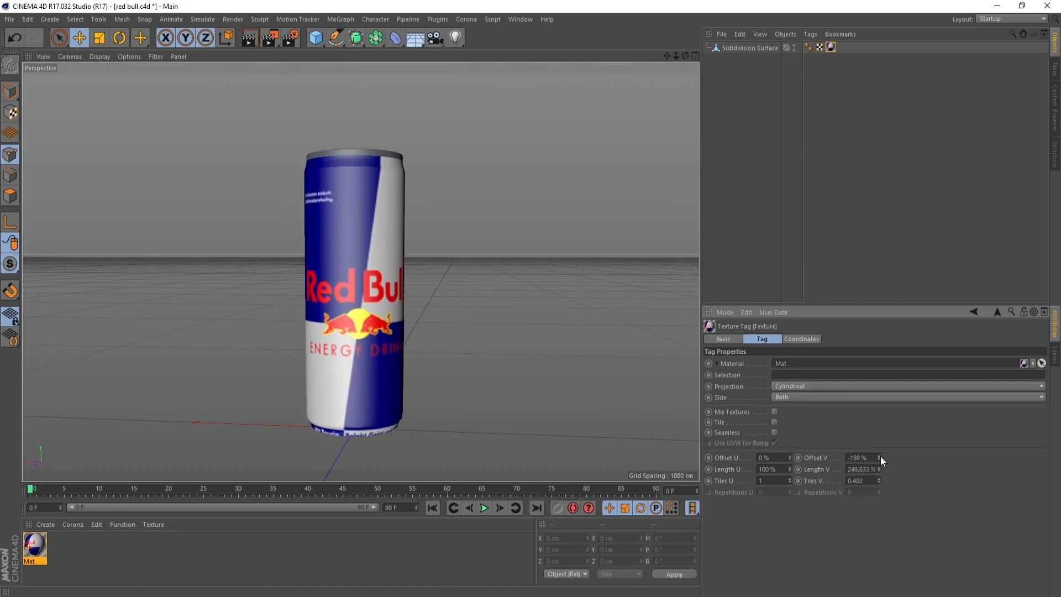
left_click(881, 456)
left_click(880, 456)
left_click_drag(880, 459, 880, 463)
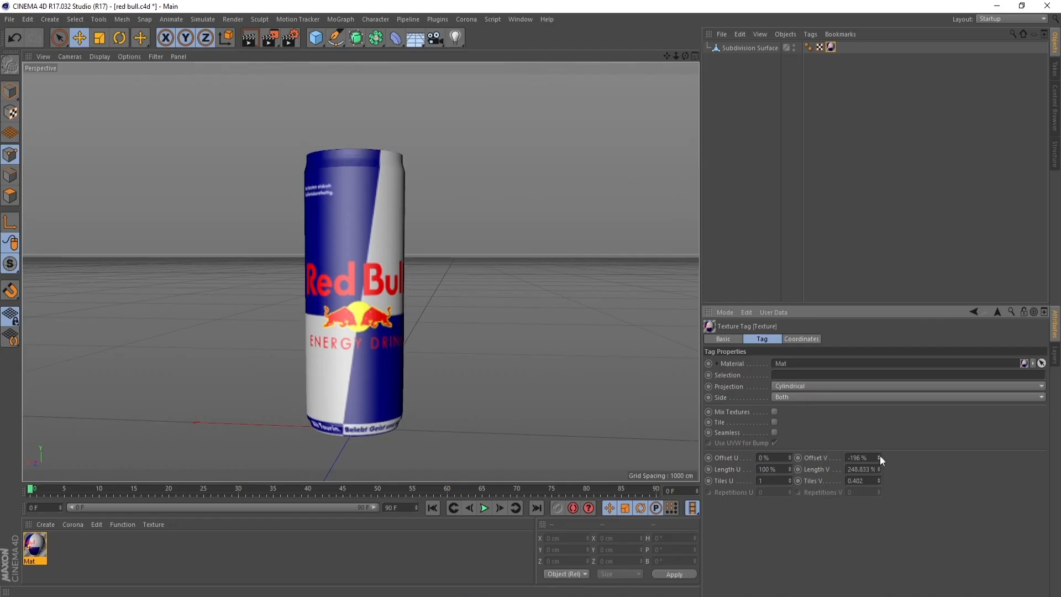
mouse_move(685, 56)
left_mouse_down()
mouse_move(620, 55)
mouse_move(685, 60)
left_mouse_up()
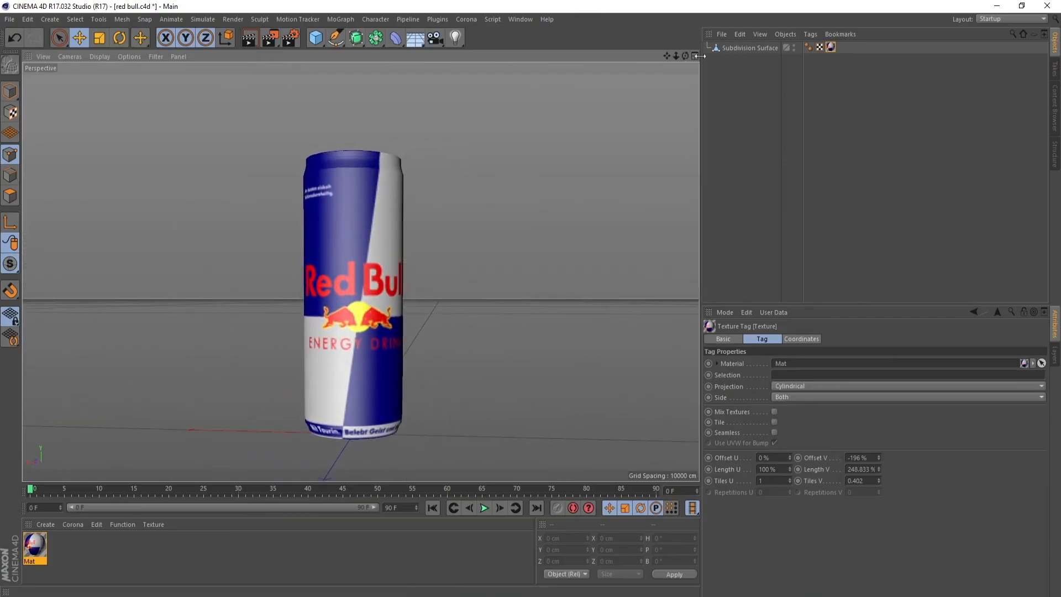
left_click_drag(685, 56, 662, 59)
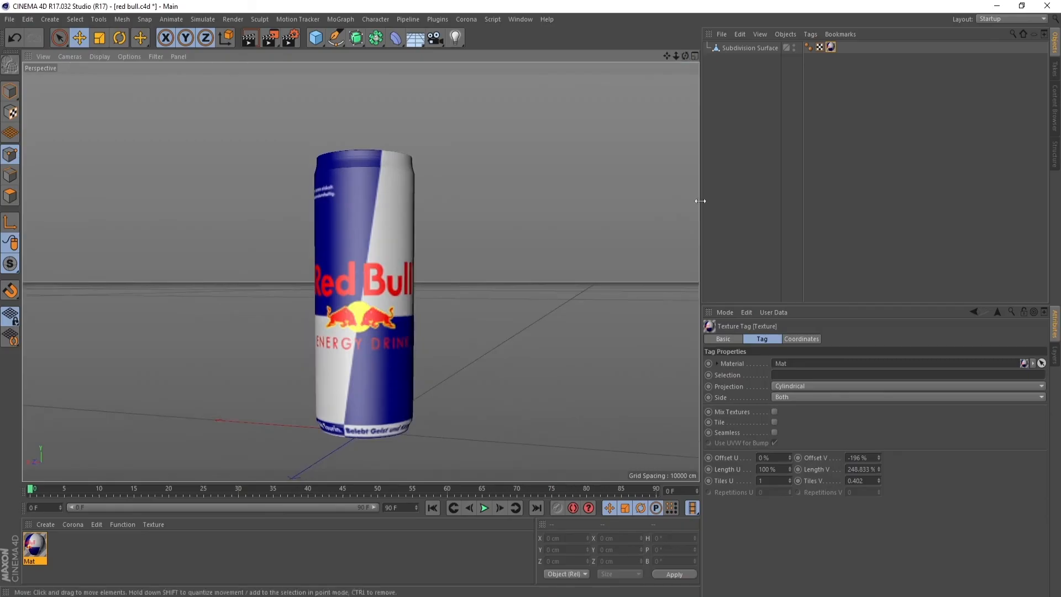